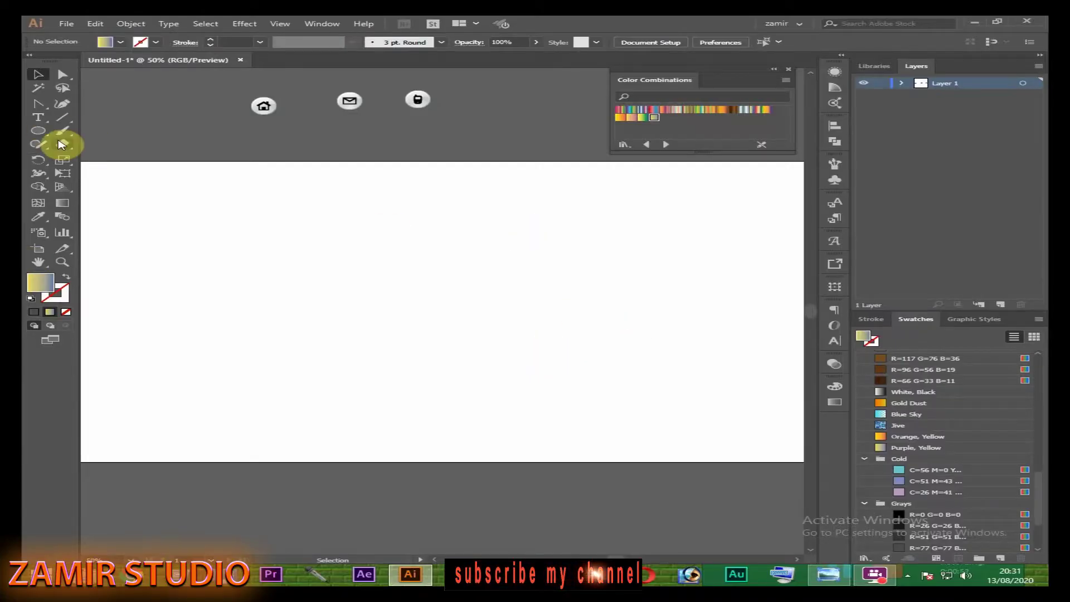
- Draw a wide rectangle across the artboard centre and fill it solid blue
left_click(30, 132)
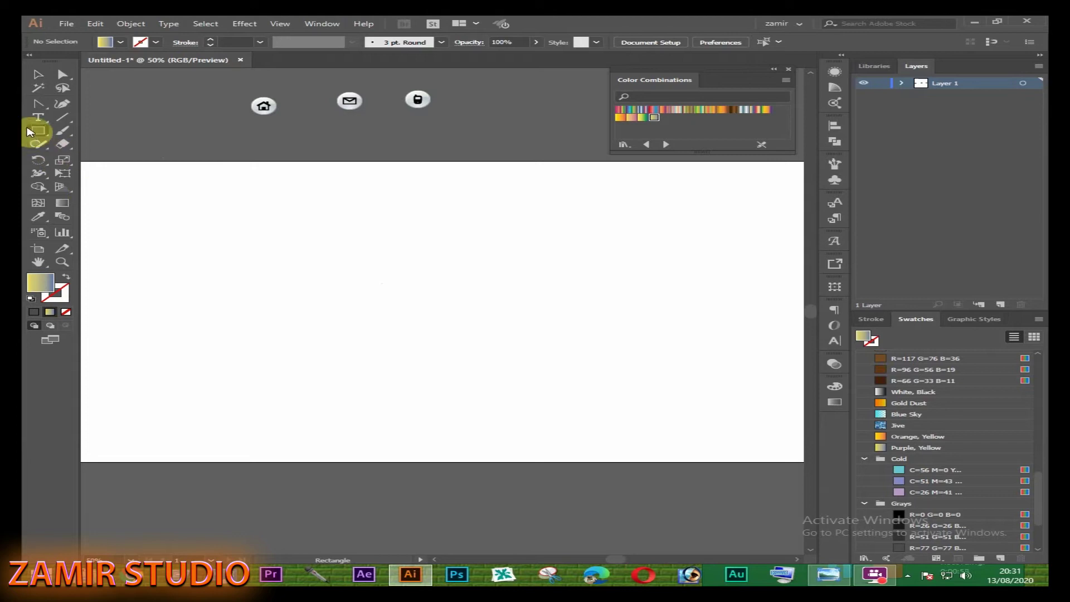
left_click_drag(251, 236, 593, 372)
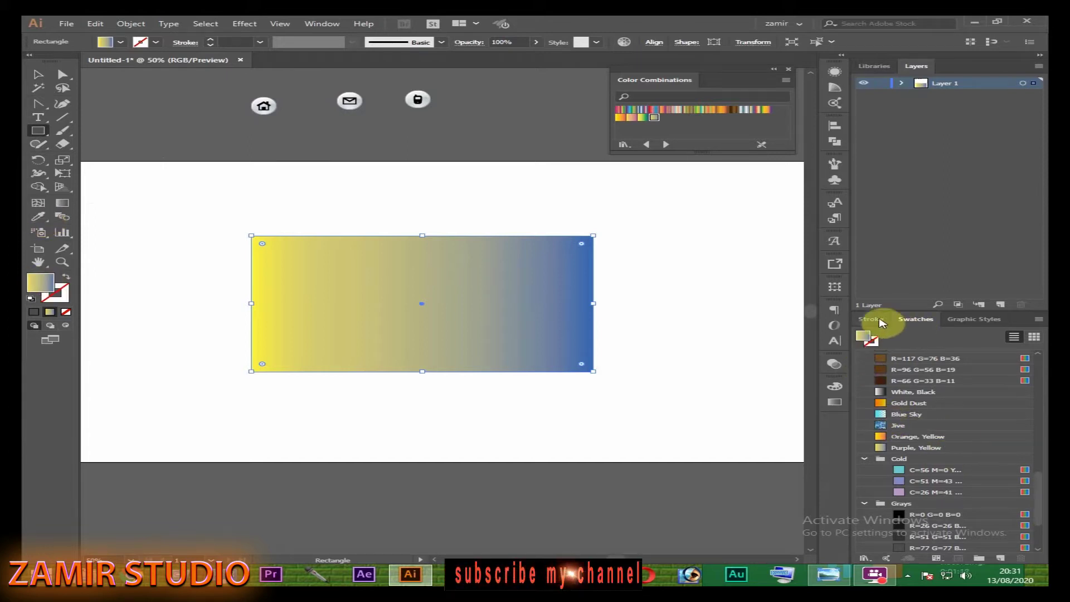
left_click(1035, 337)
left_click(952, 362)
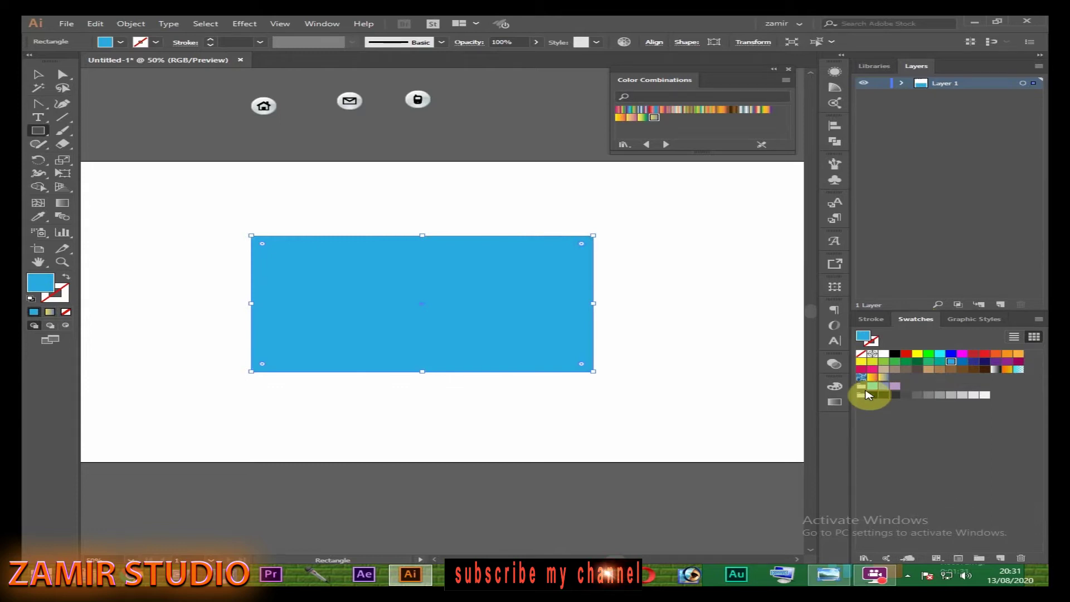
key("v")
left_click(647, 281)
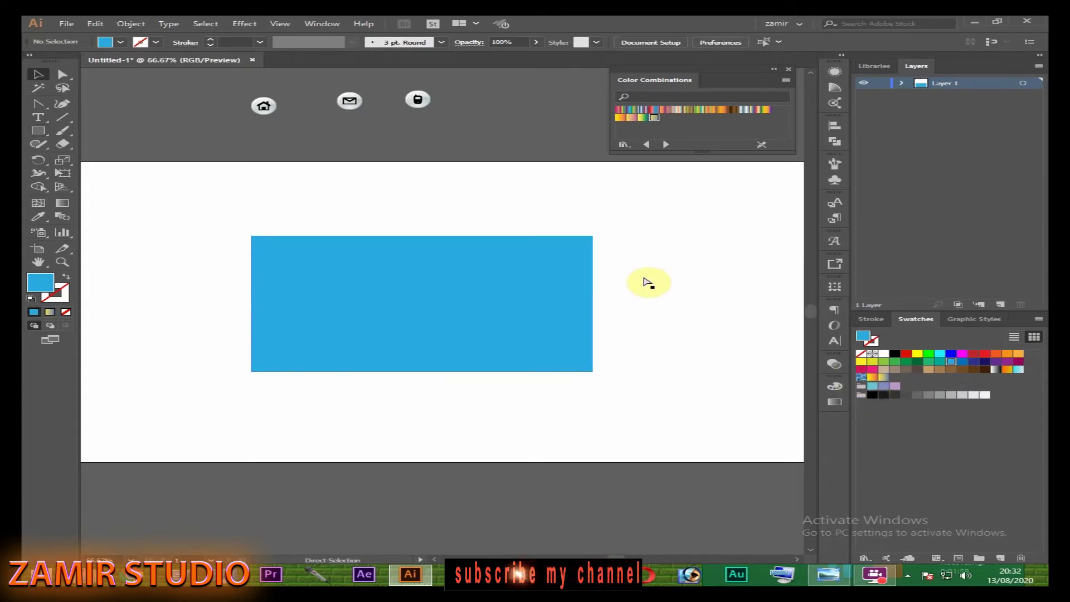
- Zoom in on the blue rectangle and switch to the Pen Tool
key("ctrl+plus")
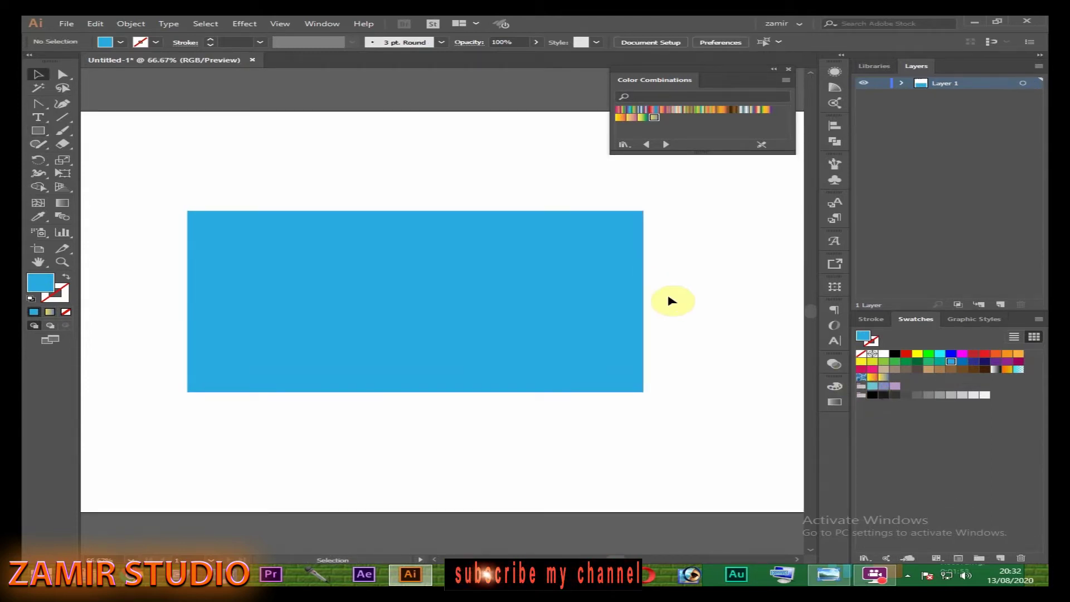
left_click(36, 105)
left_click(100, 104)
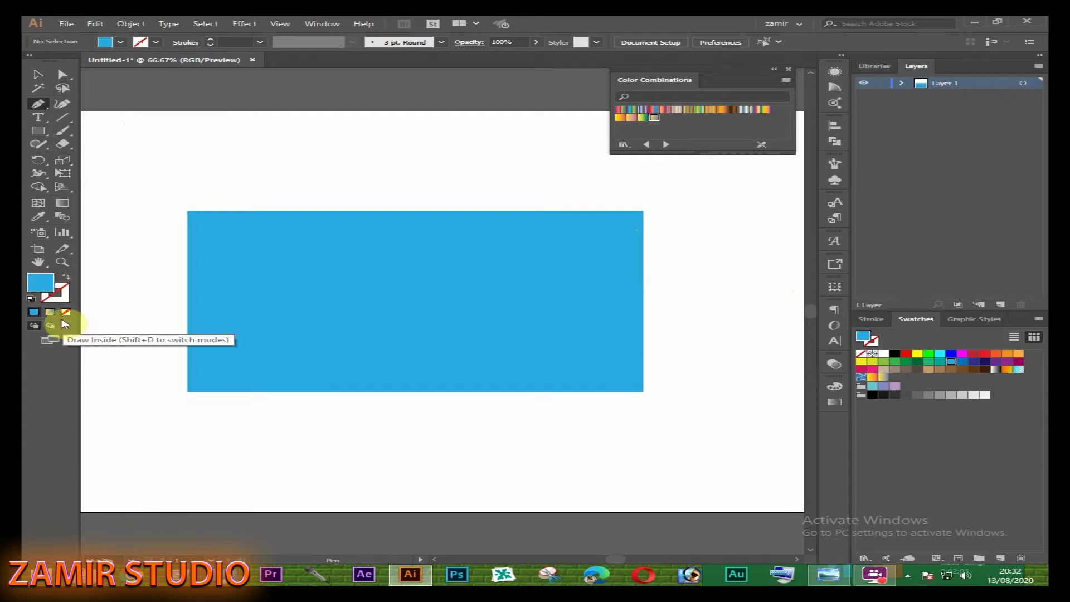
- Set new shapes to no fill with a black stroke
left_click(67, 313)
left_click(64, 301)
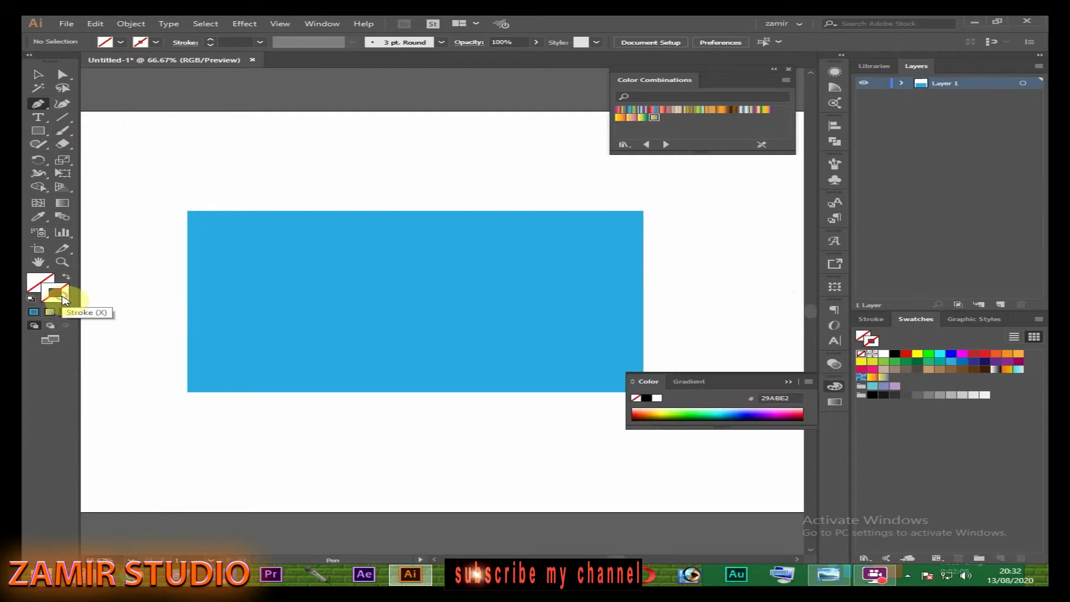
left_click(647, 398)
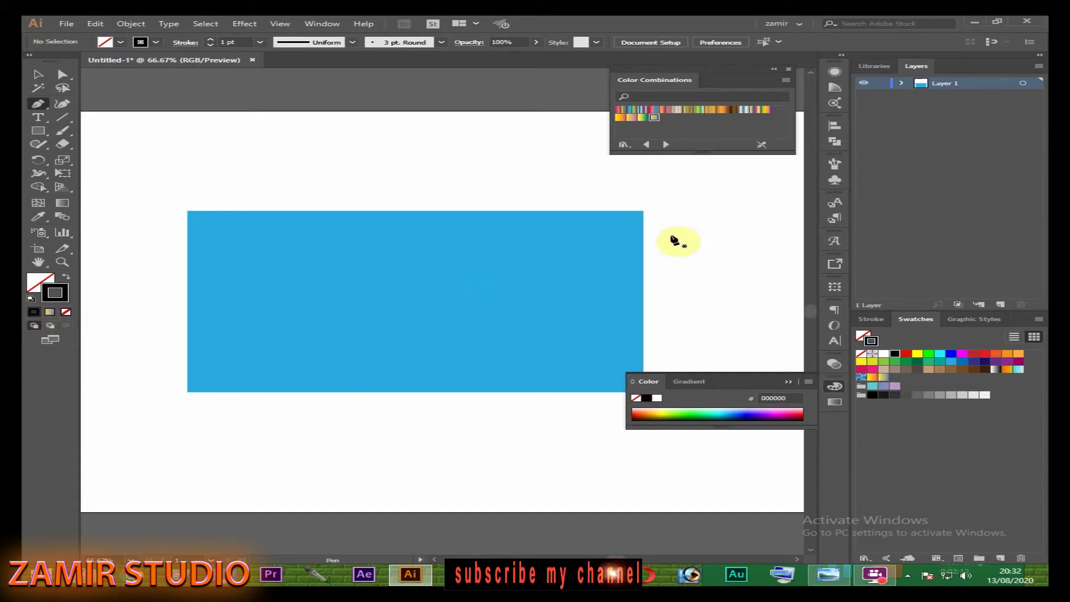
- Draw a closed wavy S-curve path from the top-right corner to the bottom edge and back
left_click(643, 210)
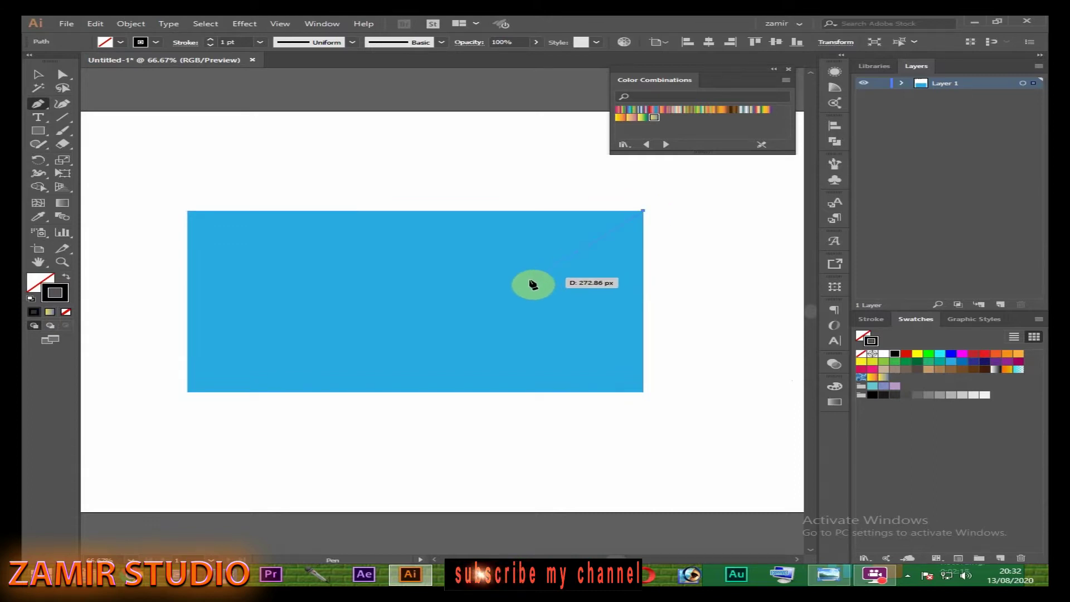
left_click_drag(519, 289, 503, 352)
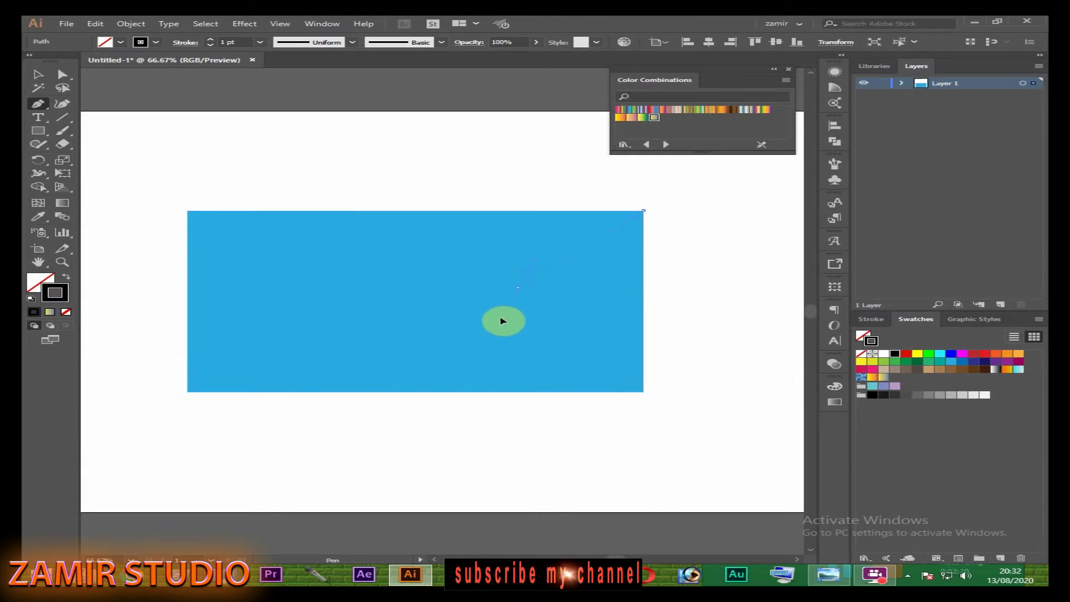
mouse_move(506, 357)
left_mouse_down()
mouse_move(520, 312)
mouse_move(404, 396)
left_mouse_up()
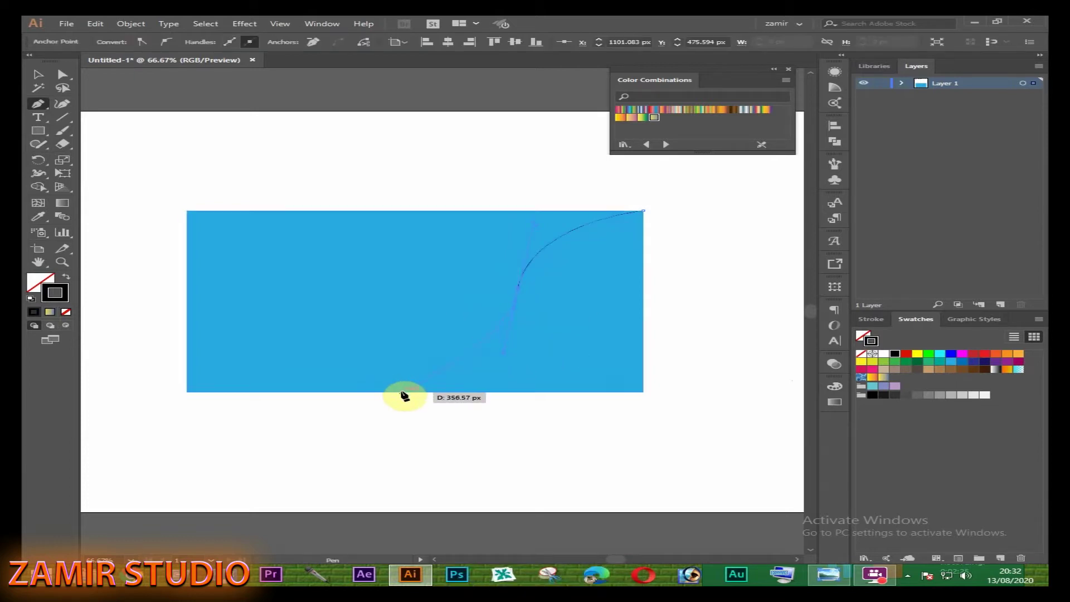
left_click_drag(404, 396, 596, 397)
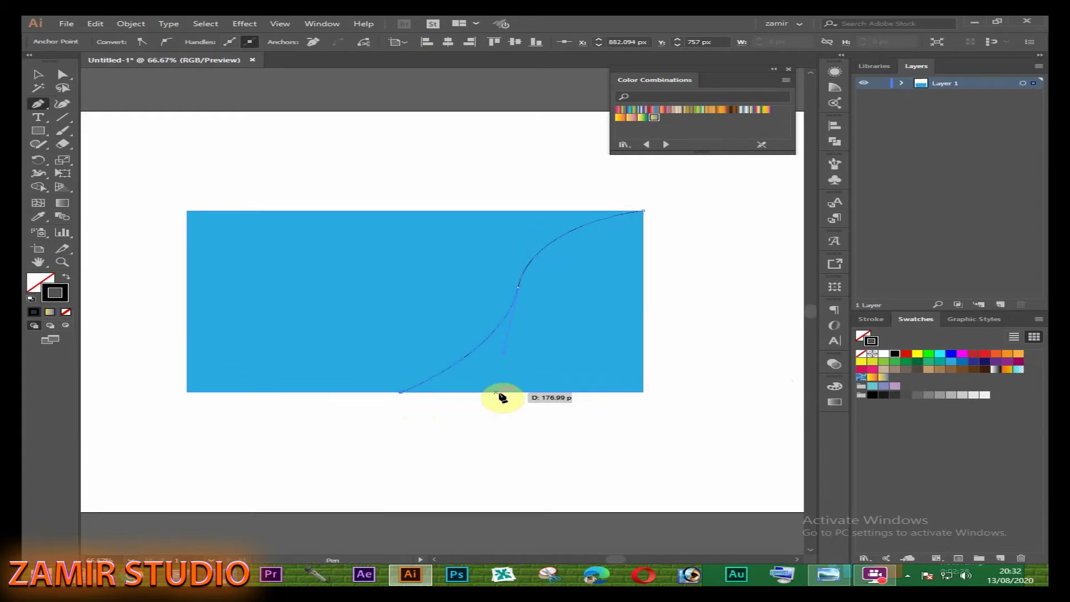
left_click(582, 394)
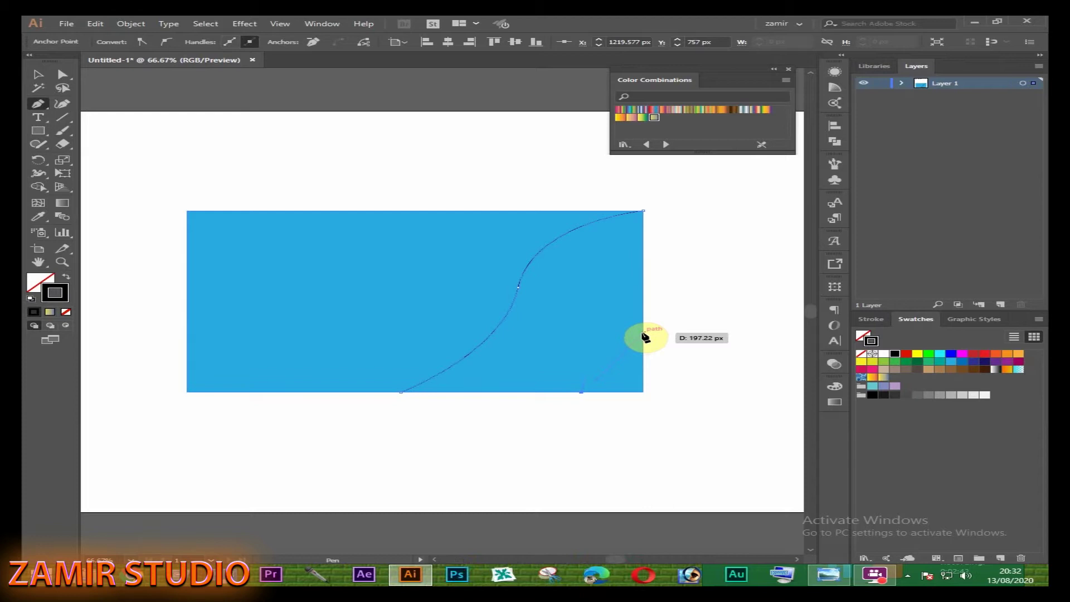
left_click(644, 334)
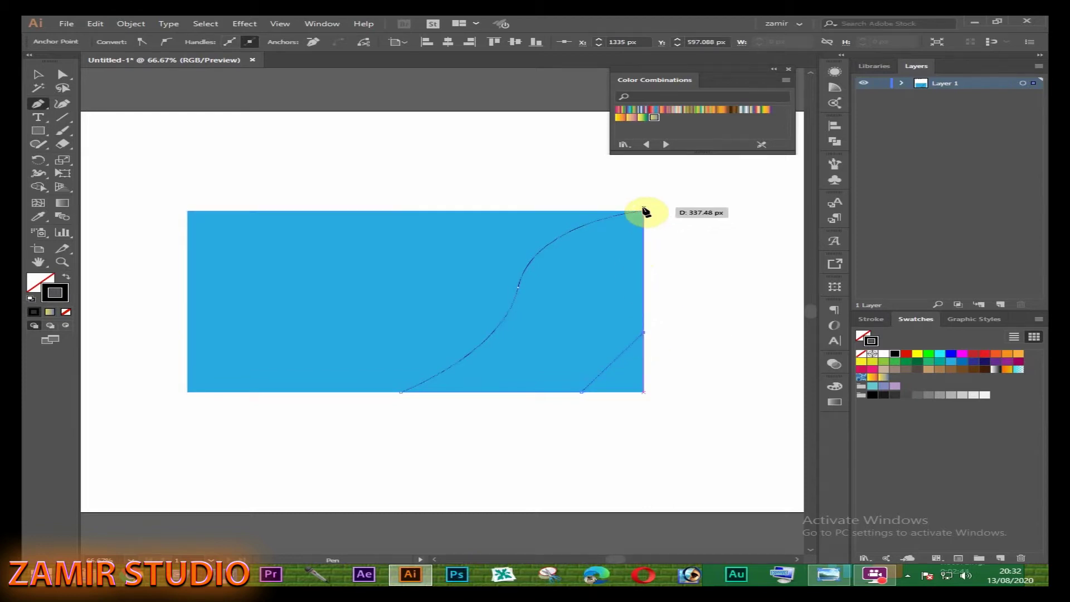
left_click(644, 213)
left_click(38, 74)
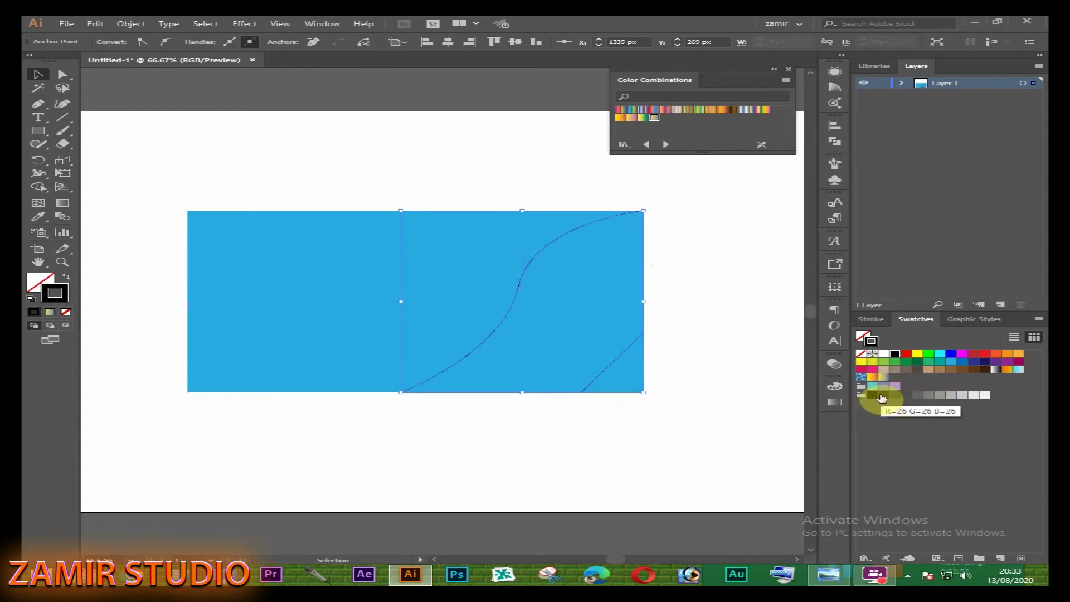
- Fill the wave solid black, then pen a closed curve-edged shape over the rectangle's left side
left_click(881, 397)
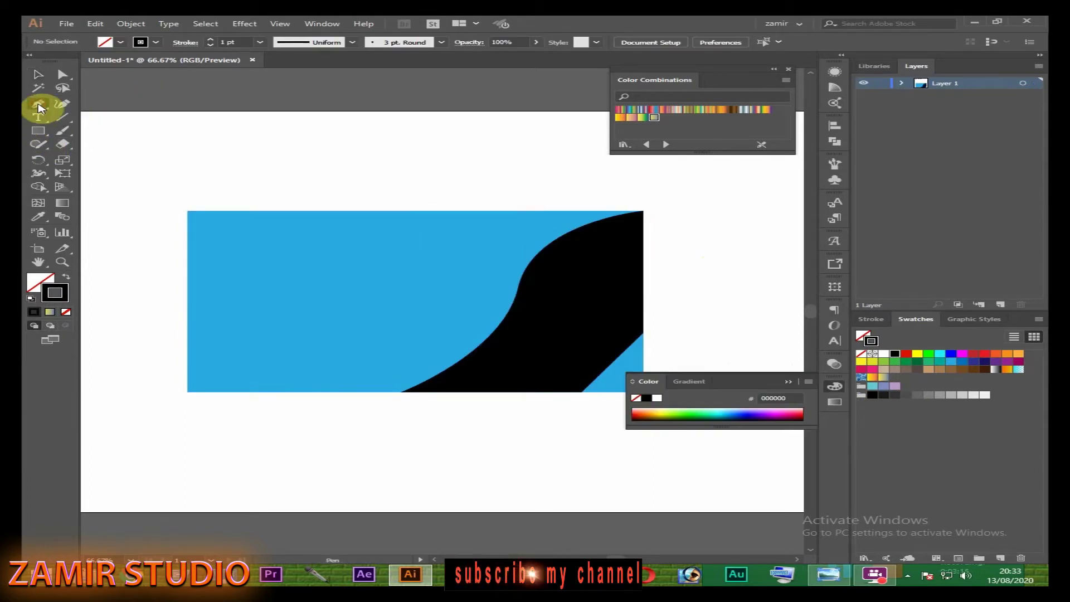
left_click(38, 105)
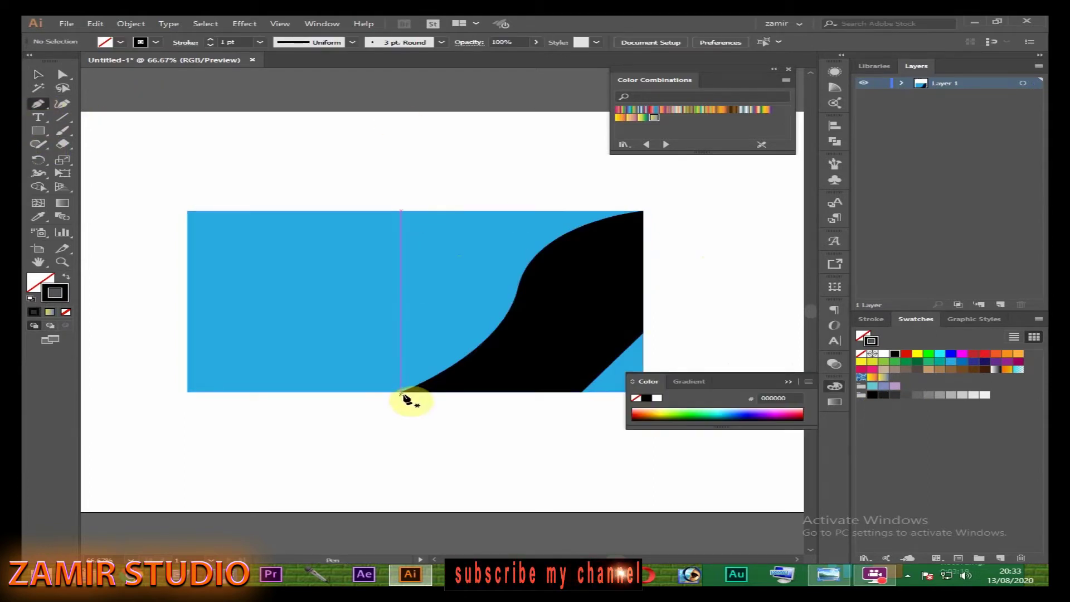
left_click(401, 211)
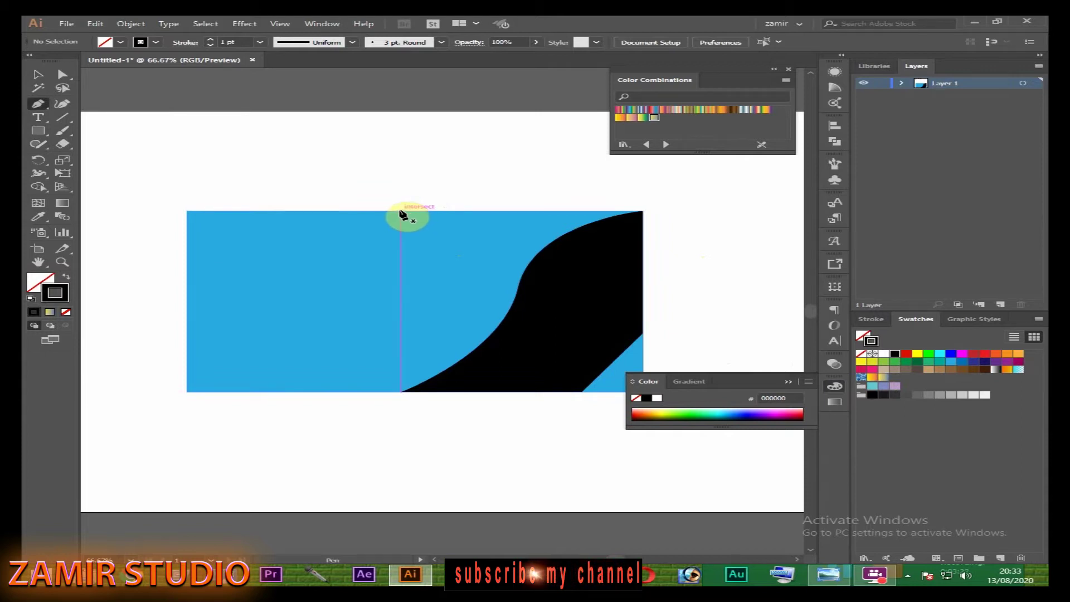
left_click(401, 393)
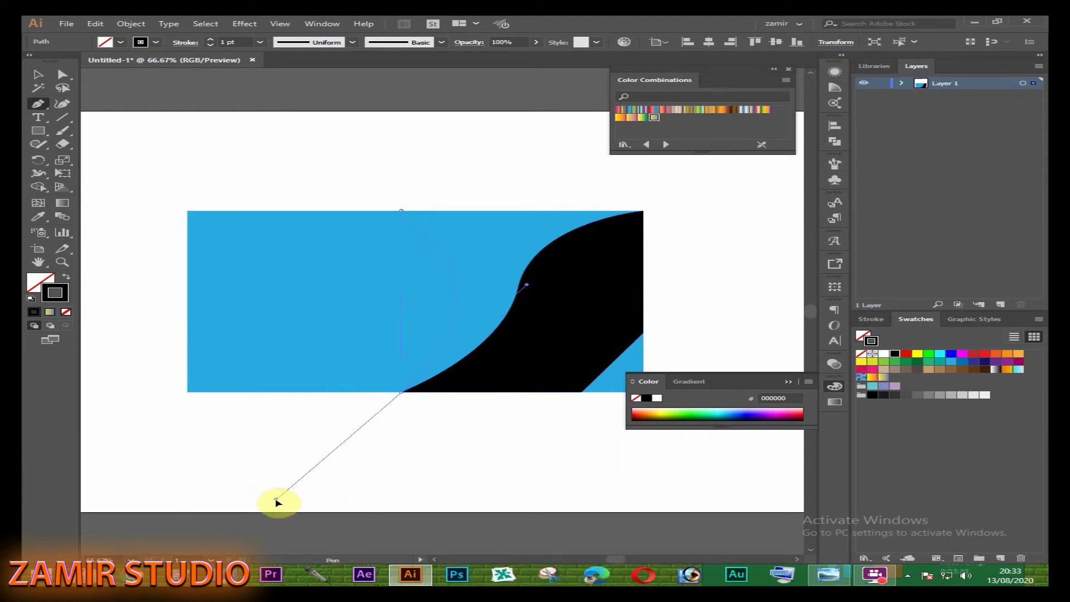
left_click_drag(277, 502, 276, 500)
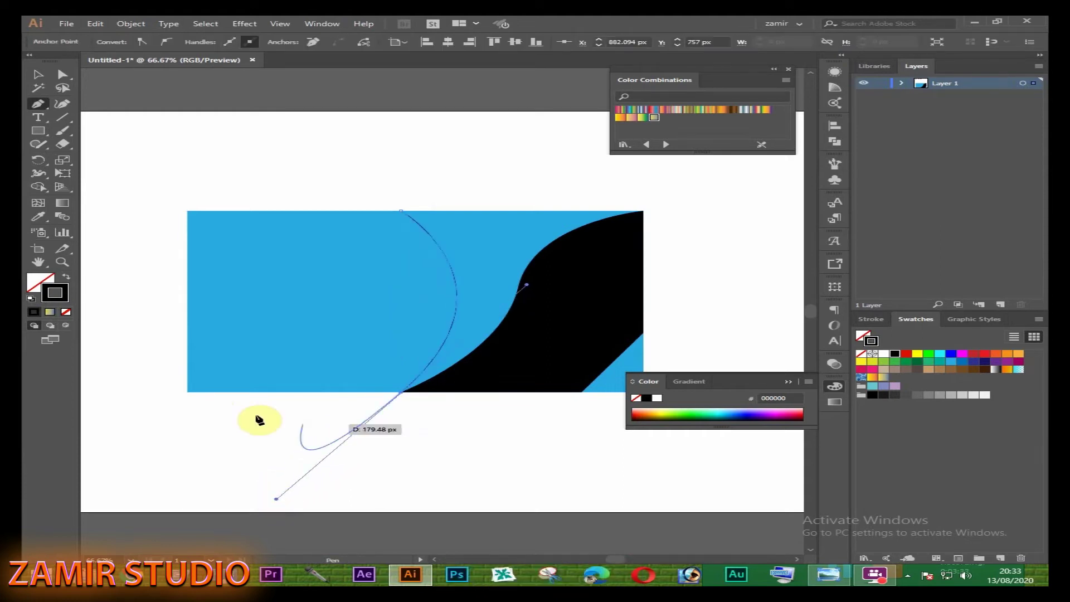
left_click(402, 393)
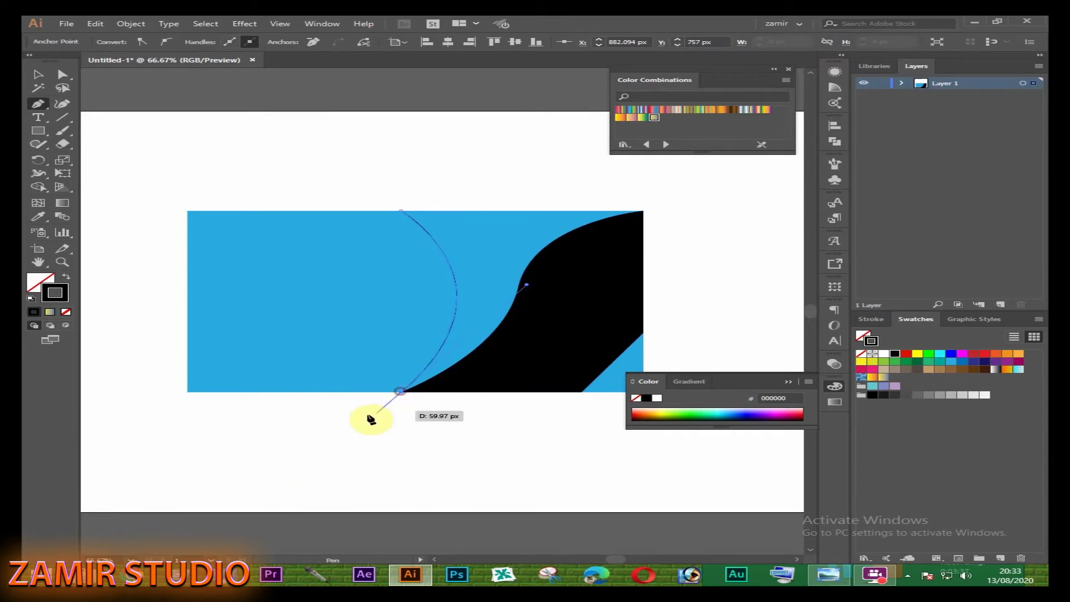
left_click(186, 392)
left_click(187, 211)
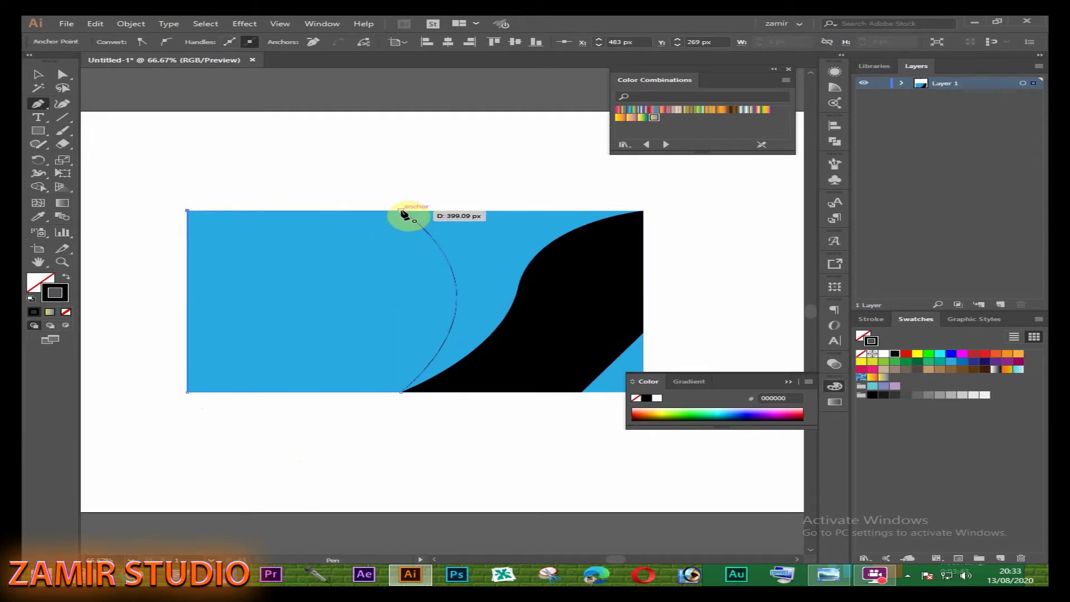
left_click(403, 213)
- Give the new left shape the same black fill using the Eyedropper
left_click(38, 74)
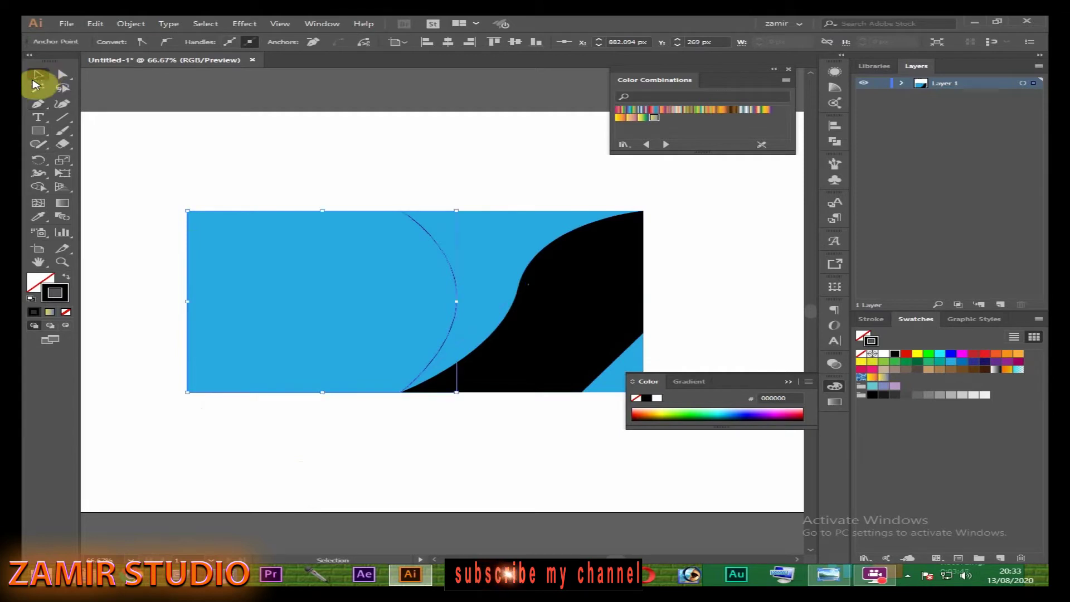
left_click(428, 234)
left_click(38, 217)
left_click(425, 301)
left_click(38, 74)
left_click(144, 200)
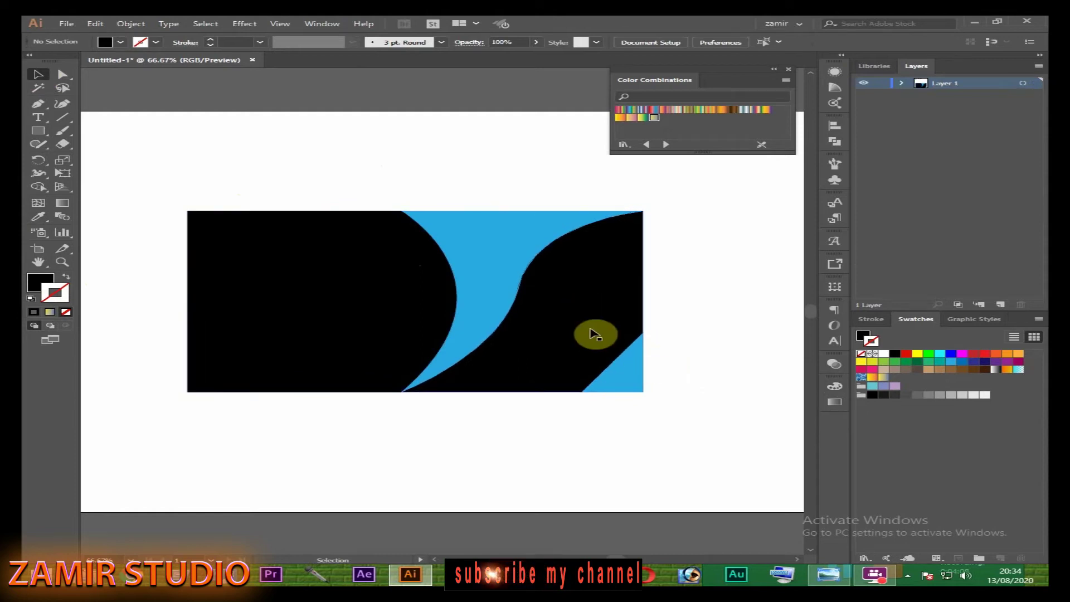
- Fill the right wave with the purple-yellow gradient and the left shape with yellow-blue
left_click(583, 303)
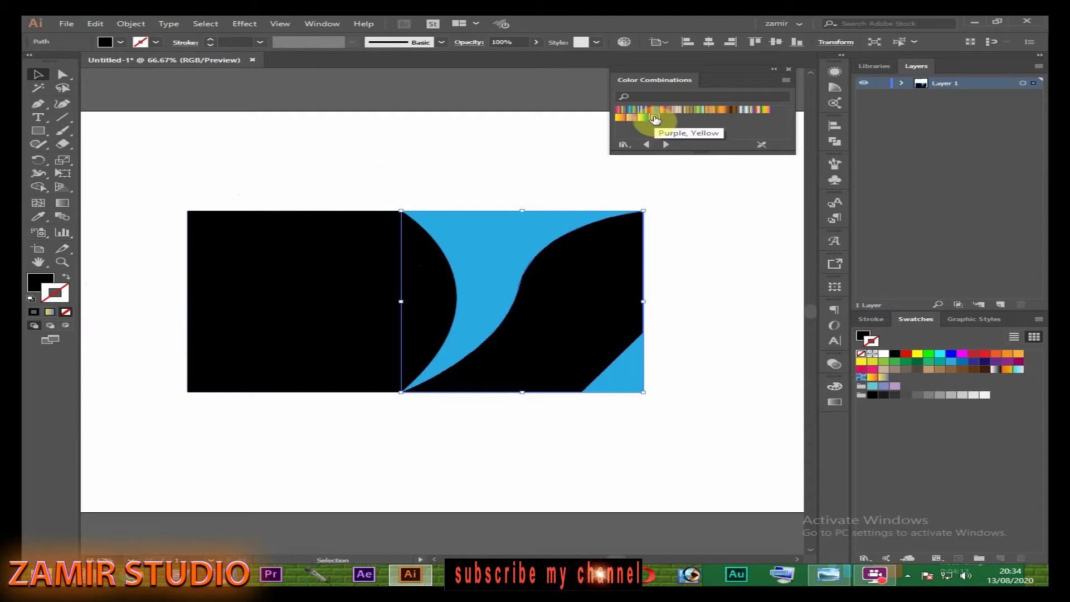
left_click(835, 385)
left_click(655, 119)
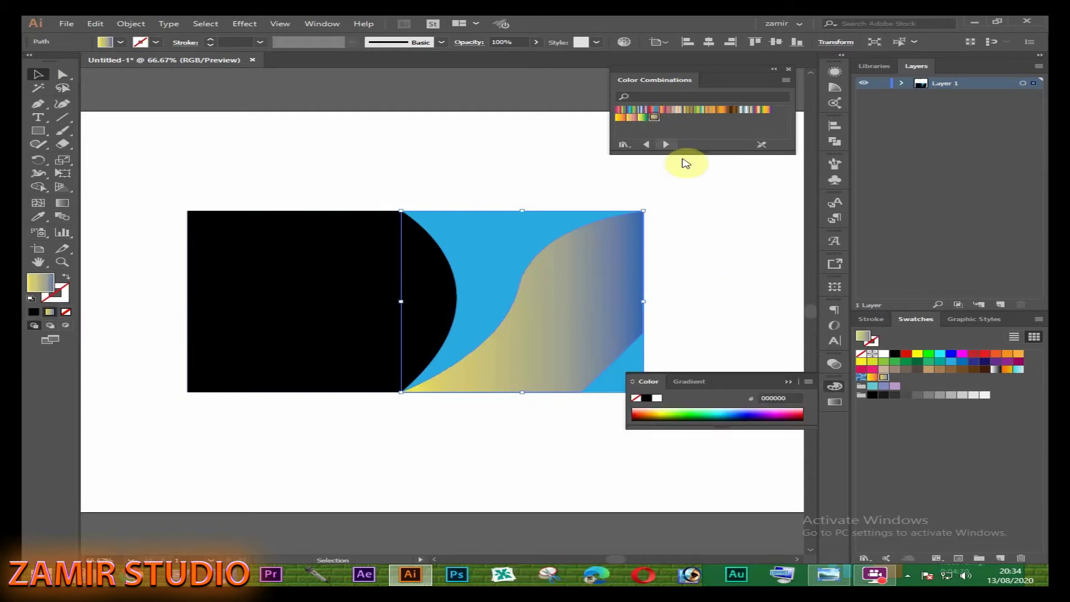
left_click(256, 293)
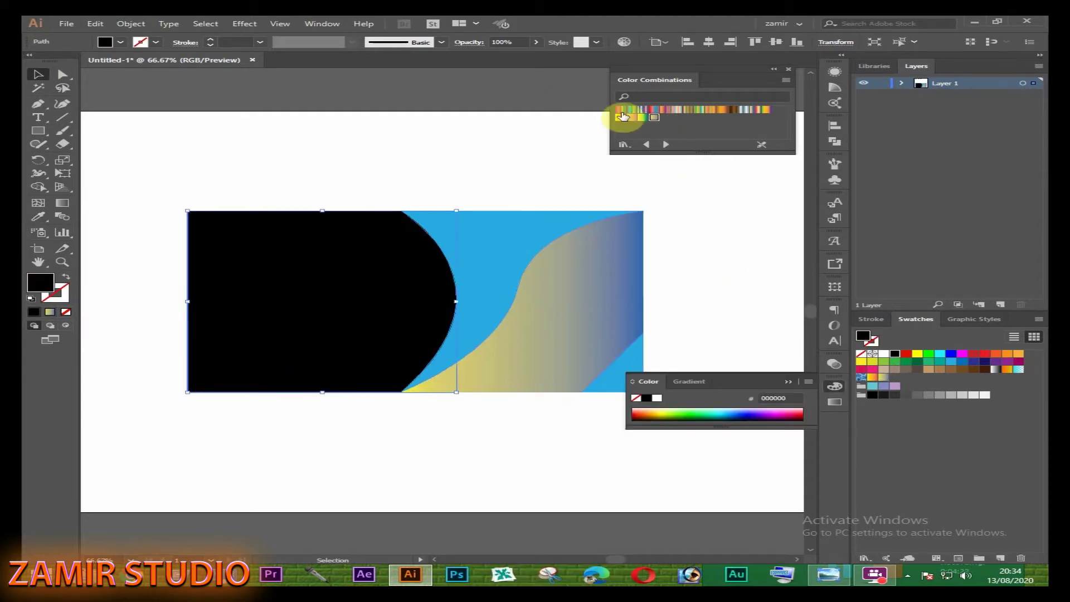
left_click(654, 119)
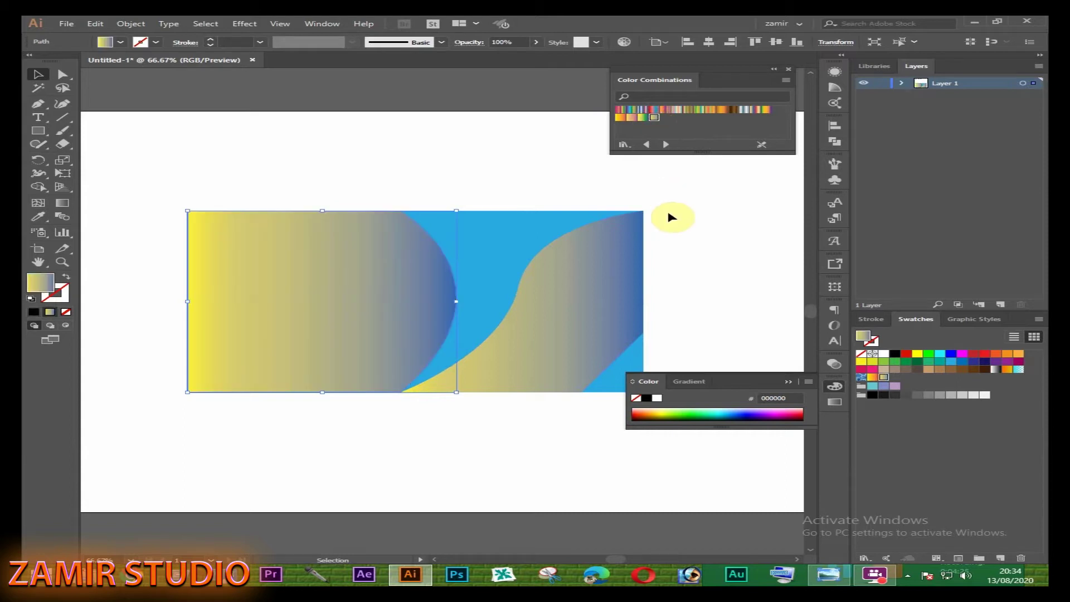
- Angle the left shape's gradient diagonally, blue toward the bottom-left corner
left_click(65, 205)
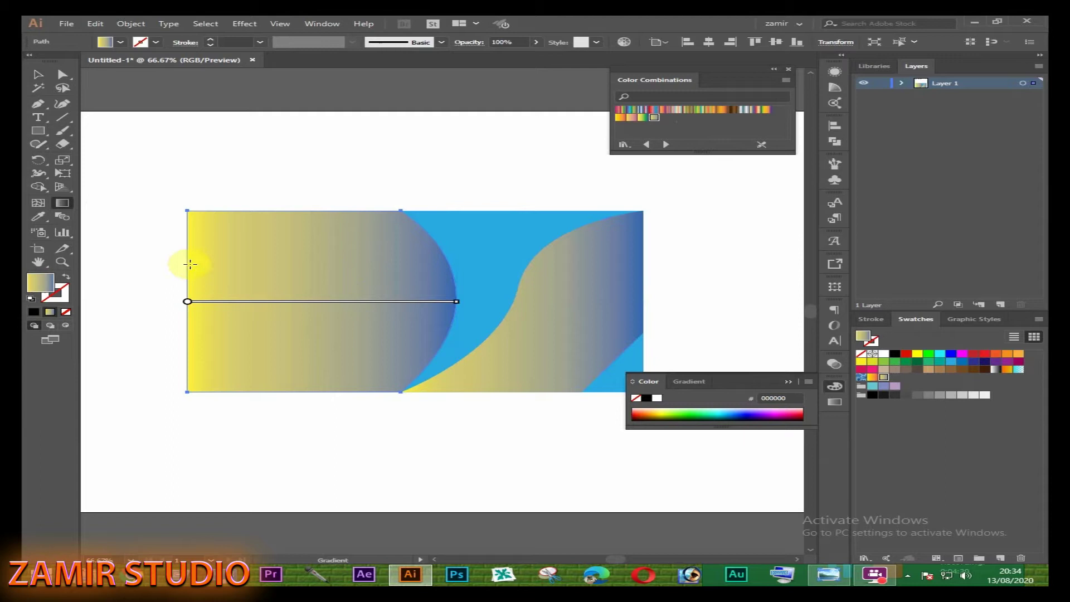
left_click_drag(361, 213, 190, 394)
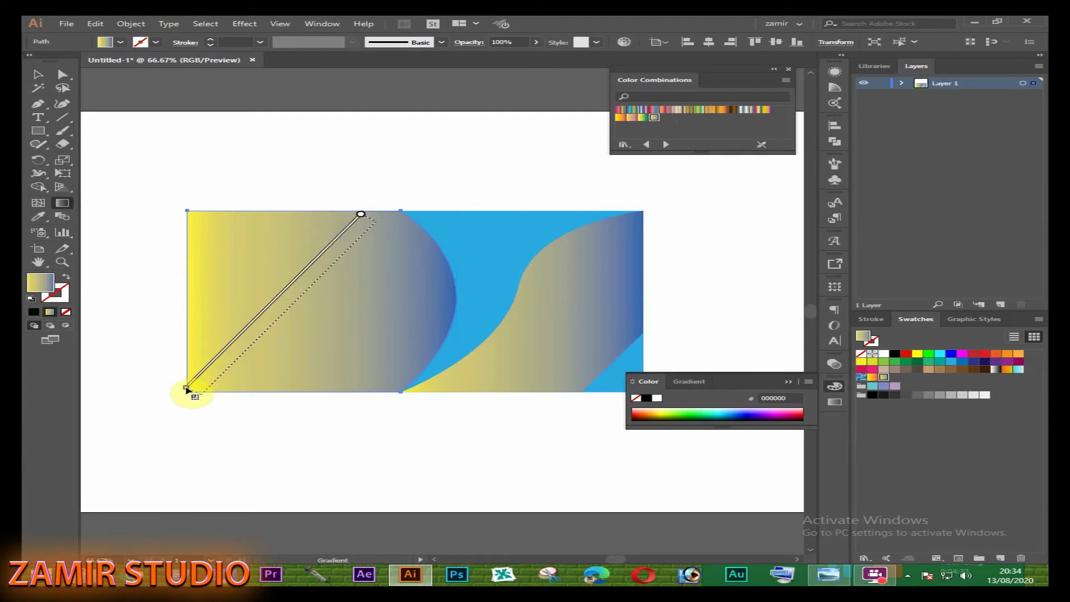
key("v")
left_click(762, 312)
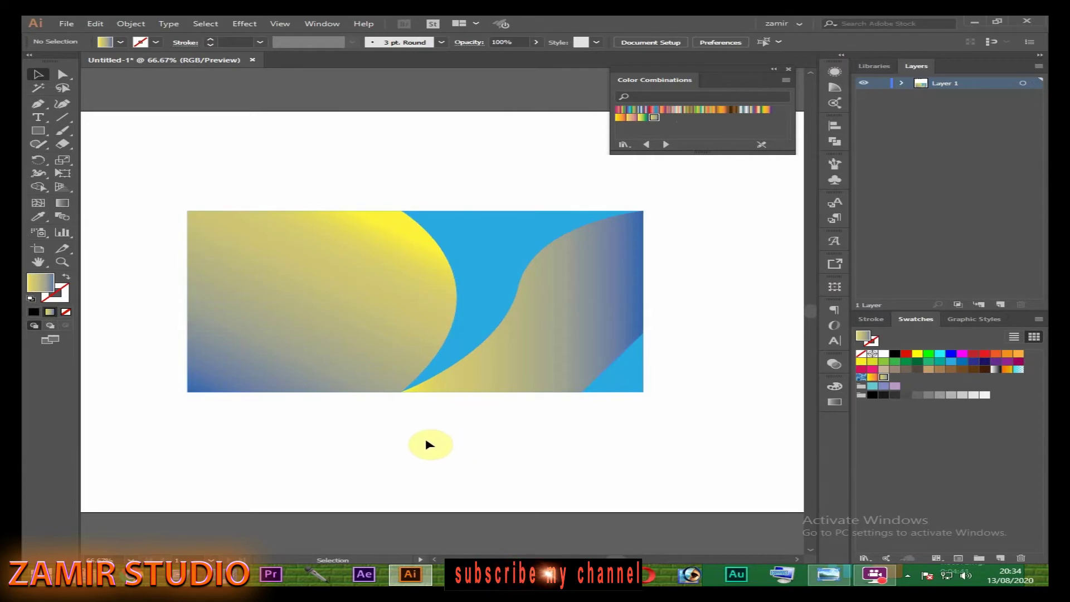
left_click(319, 254)
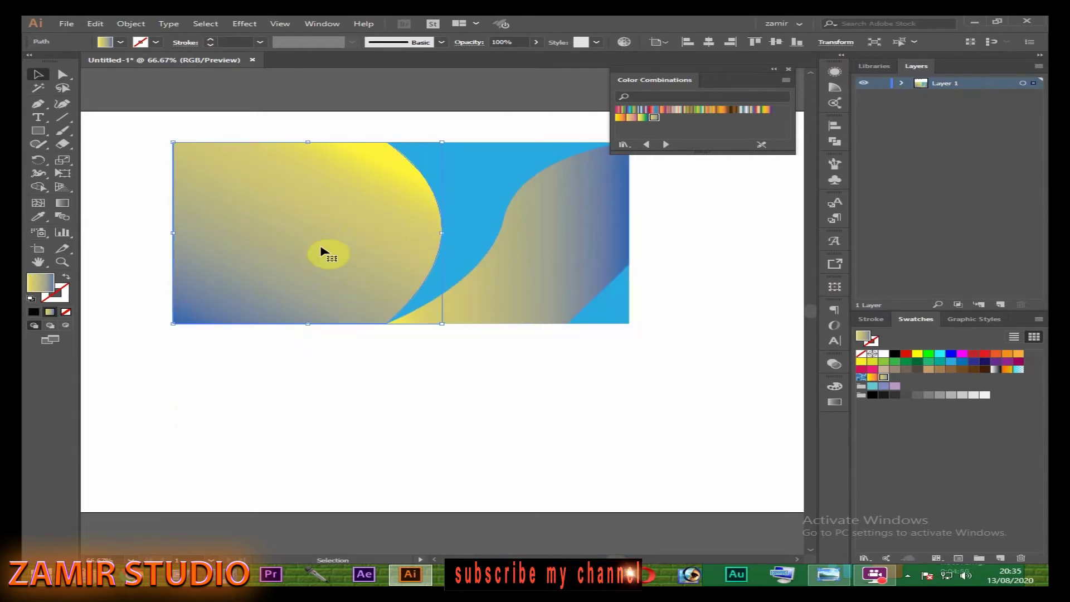
- Cut a crescent from two offset copies with Minus Front and place it on the yellow shape's edge
left_click_drag(317, 219, 333, 408)
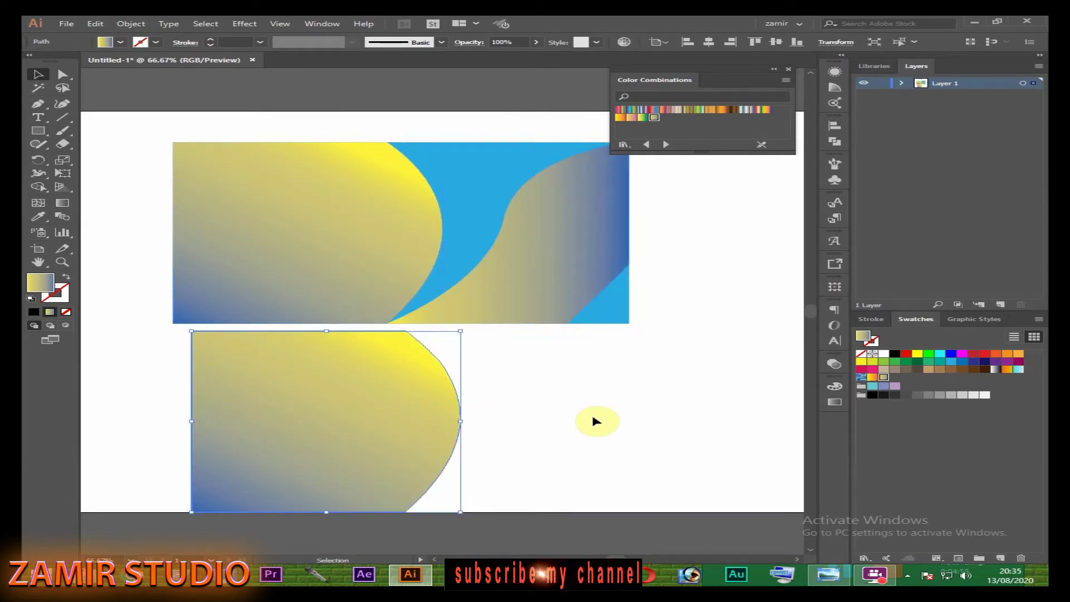
left_click_drag(425, 420, 421, 422)
left_click_drag(532, 385, 353, 452)
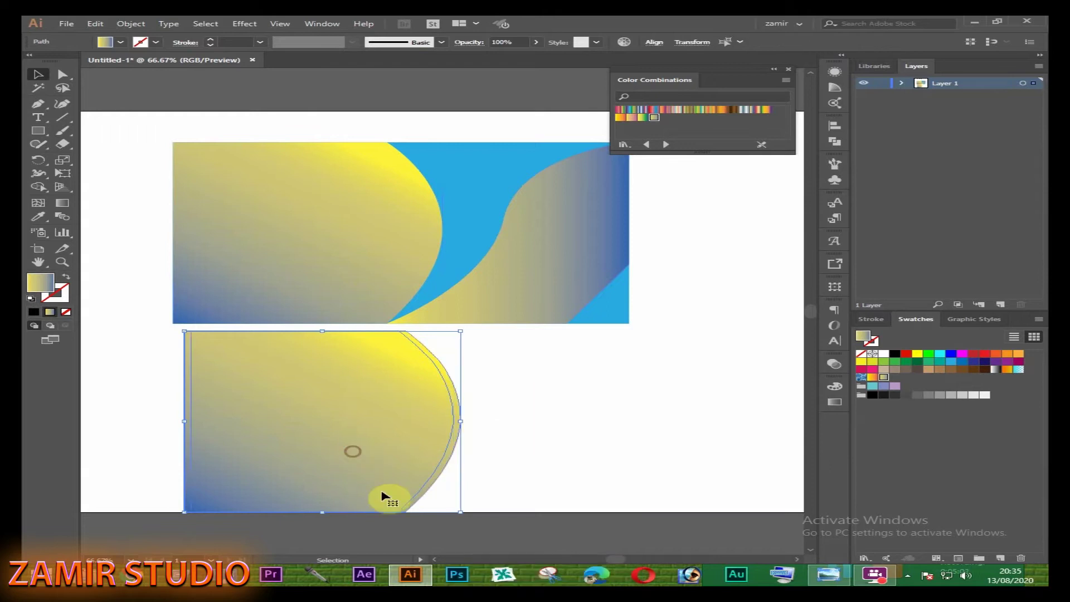
left_click(835, 142)
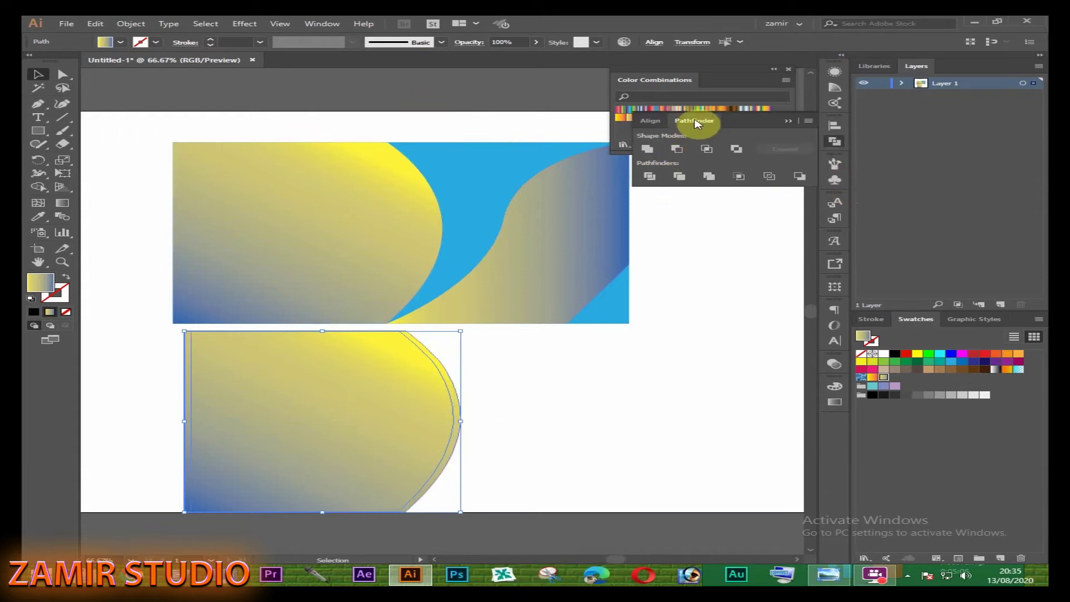
left_click(678, 150)
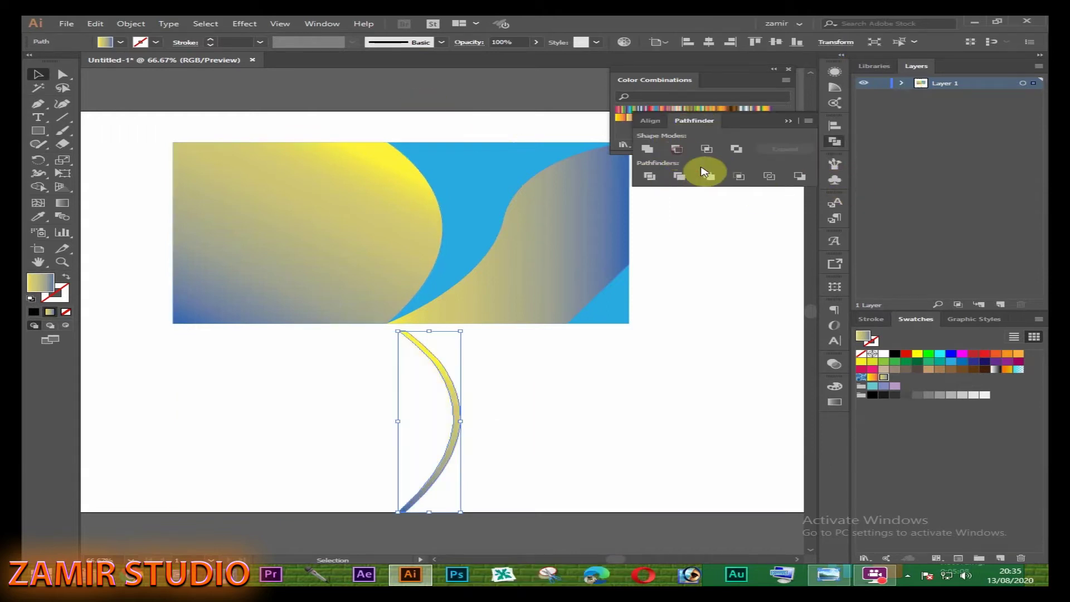
left_click(306, 387)
left_click_drag(440, 372, 428, 202)
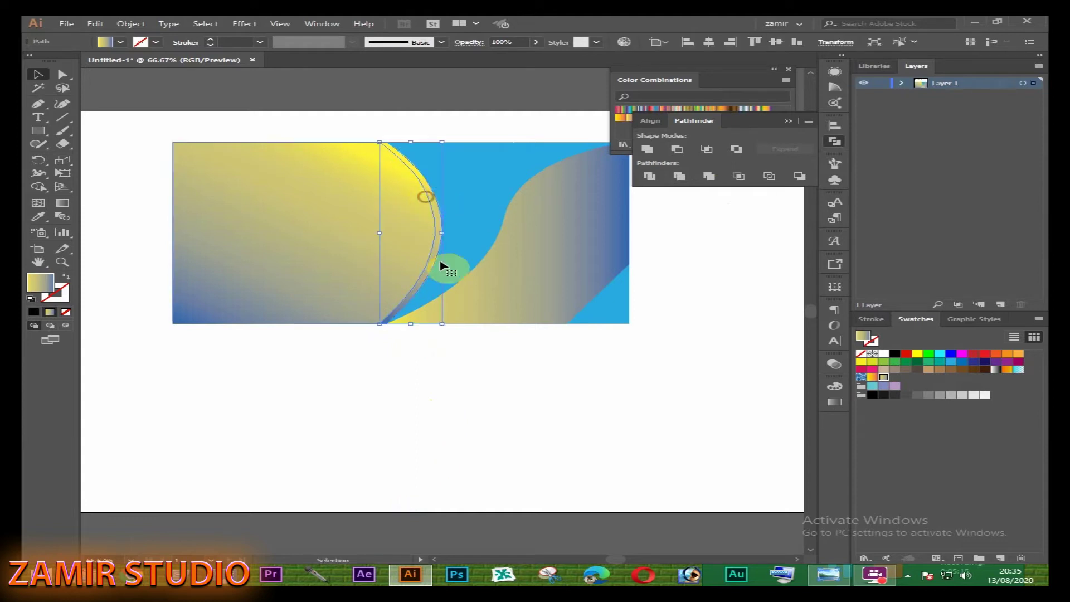
- Cut a thin curve strip from two offset wave copies and place it along the wave's edge
left_click(580, 235)
mouse_move(555, 232)
left_mouse_down()
mouse_move(635, 406)
mouse_move(663, 394)
left_mouse_up()
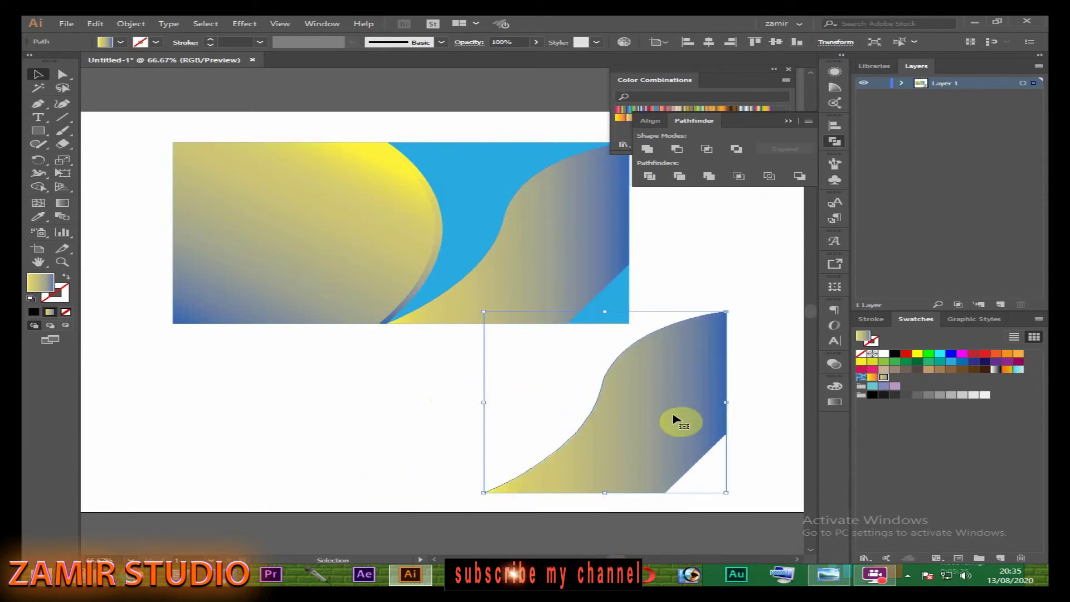
left_click_drag(651, 406, 667, 406)
left_click_drag(752, 287, 697, 349)
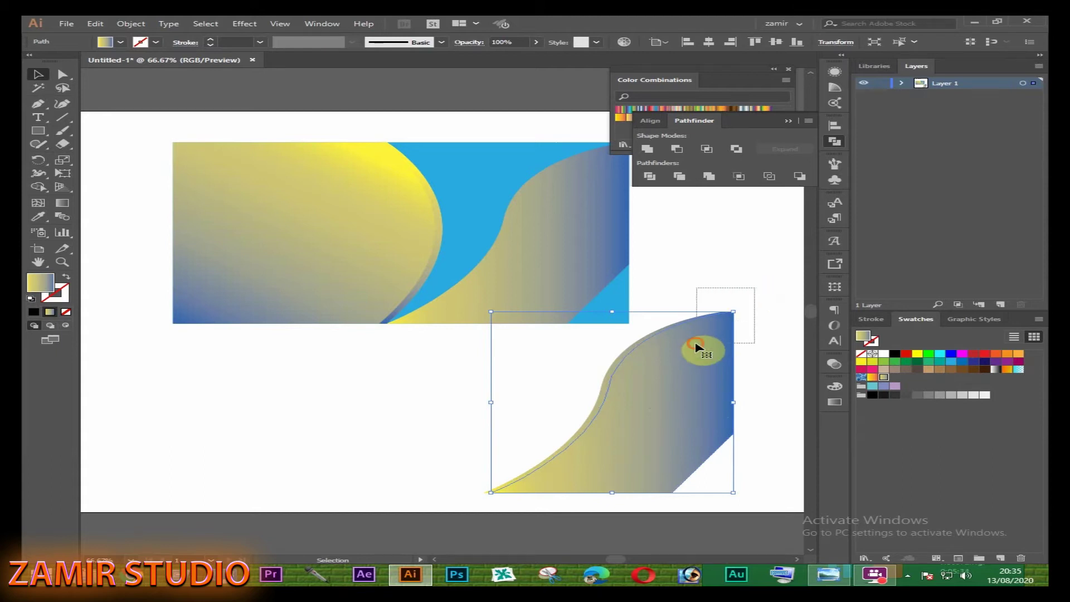
left_click(678, 149)
left_click(728, 291)
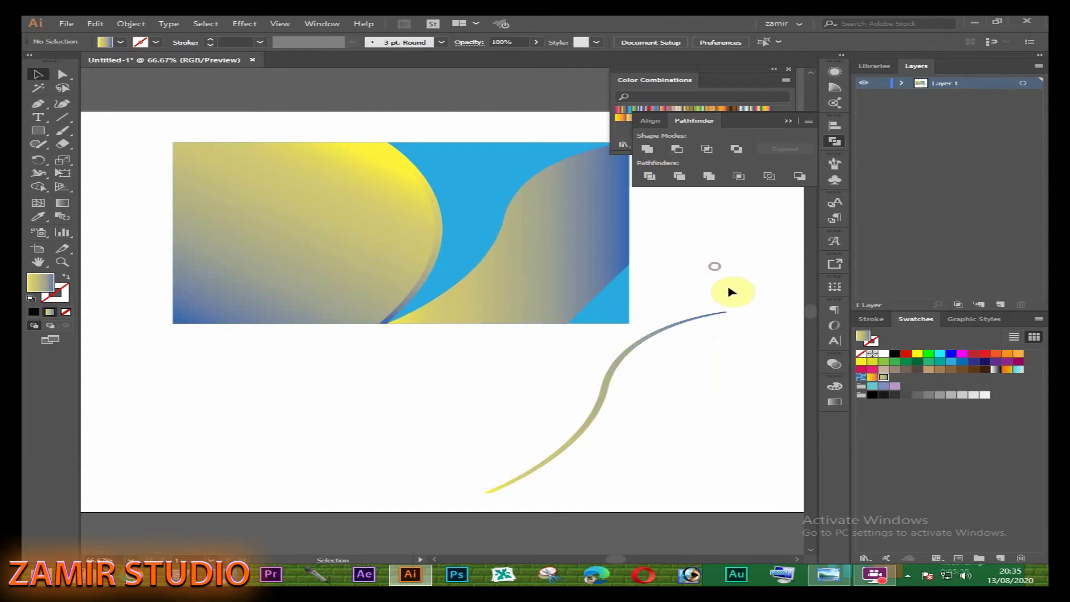
mouse_move(629, 355)
left_mouse_down()
mouse_move(516, 230)
mouse_move(530, 187)
left_mouse_up()
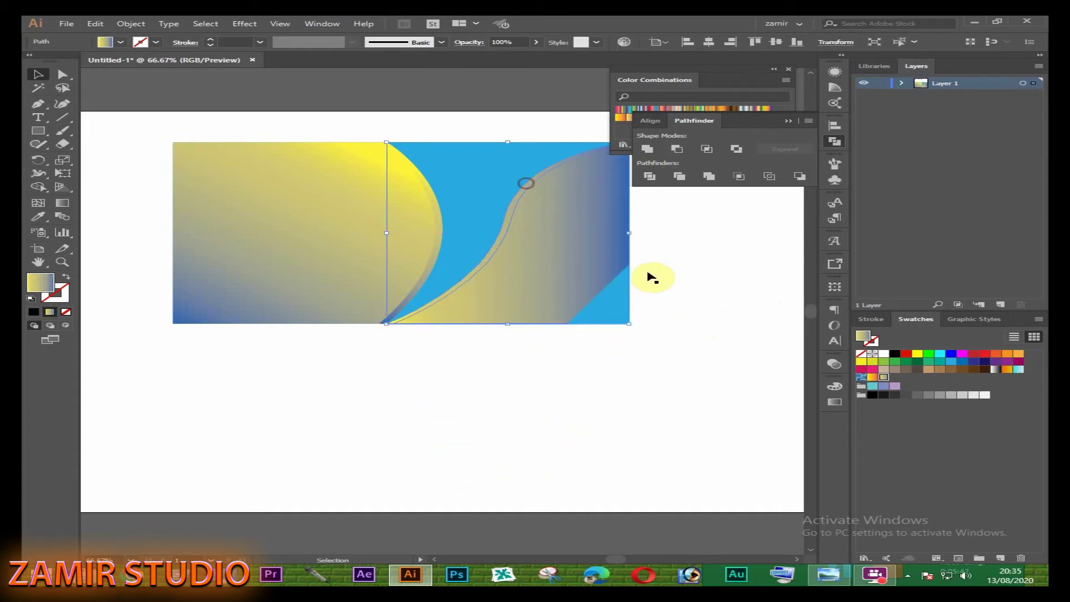
left_click(727, 320)
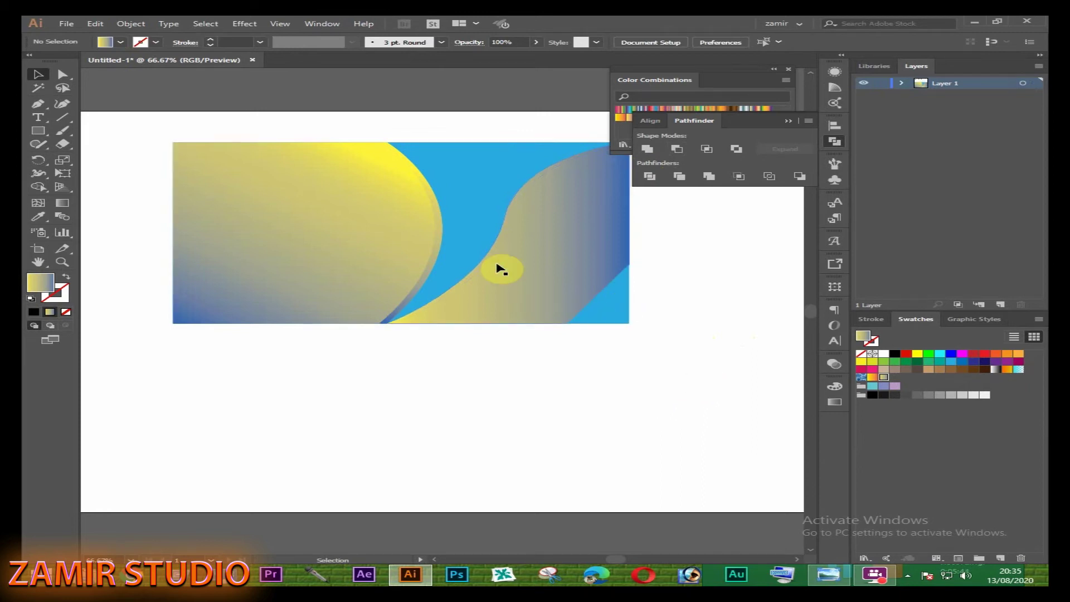
left_click(494, 254)
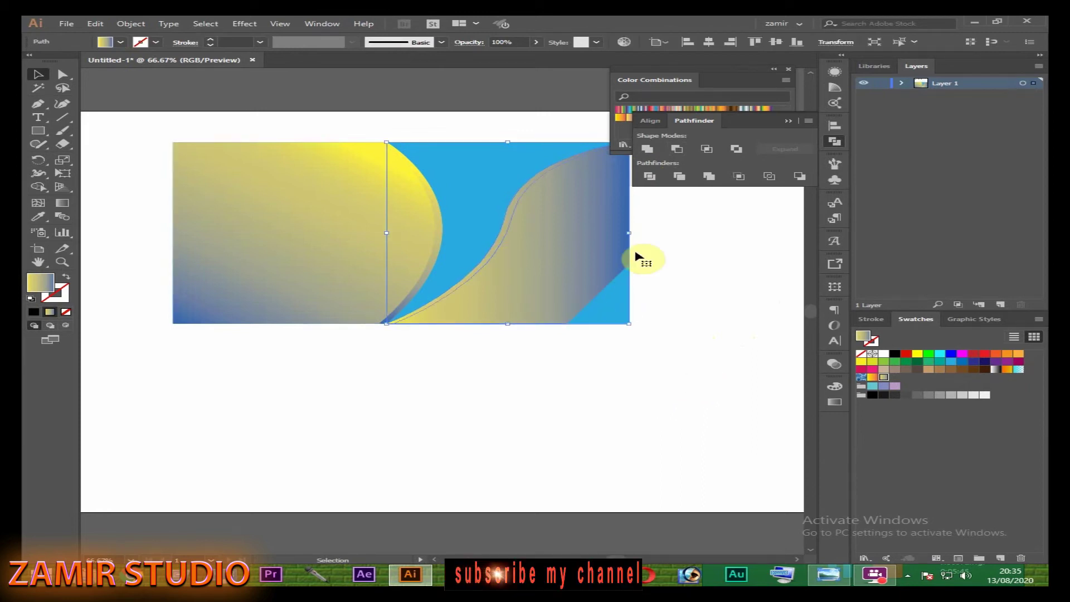
- Set the wave-edge strip to Multiply blending, then select the left crescent's blend modes
left_click(835, 365)
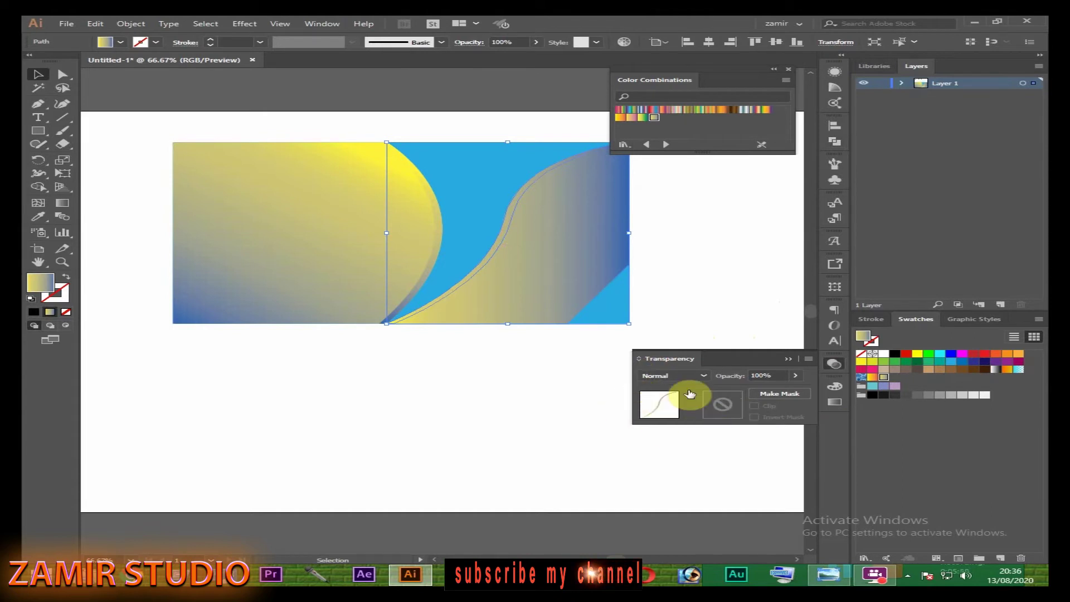
left_click(701, 375)
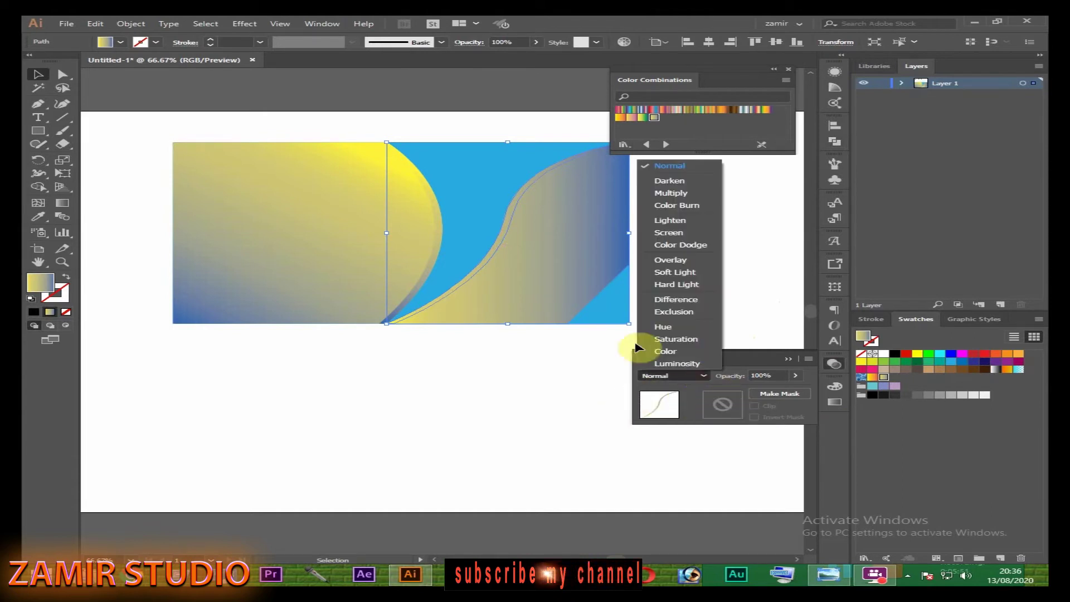
left_click(672, 193)
left_click(571, 399)
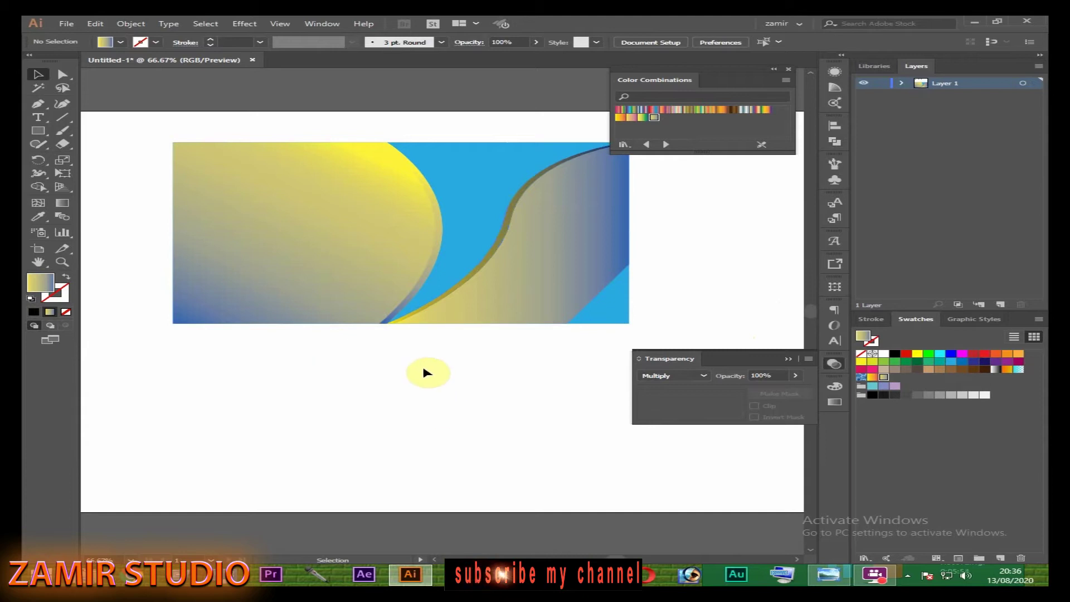
left_click(435, 241)
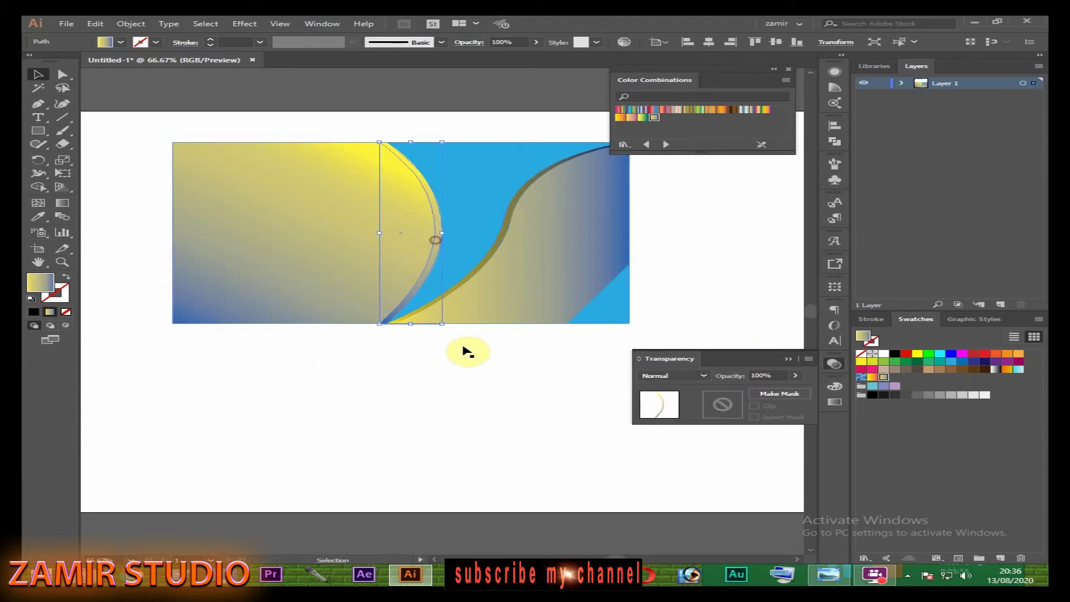
left_click(706, 375)
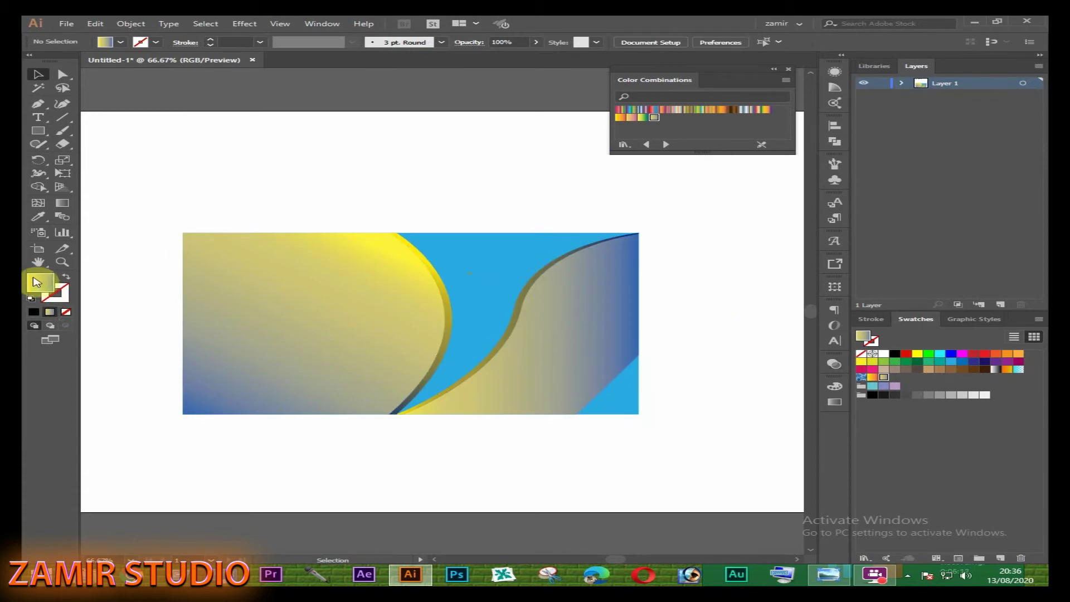
- Draw an ellipse above the card with no fill and a white stroke
left_click(62, 291)
left_click(33, 313)
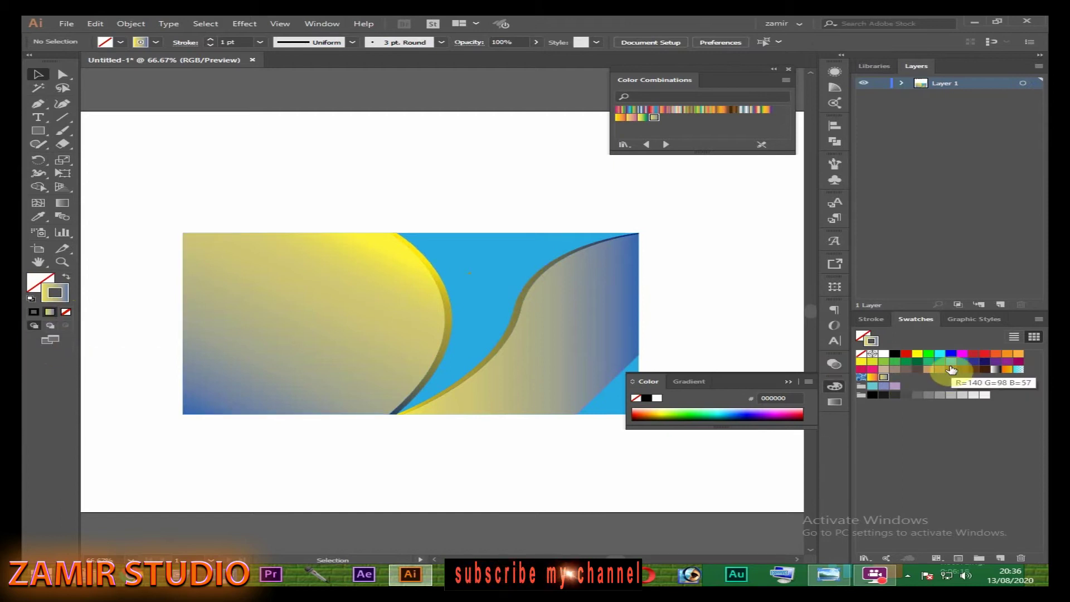
left_click(885, 355)
left_click_drag(38, 131, 106, 155)
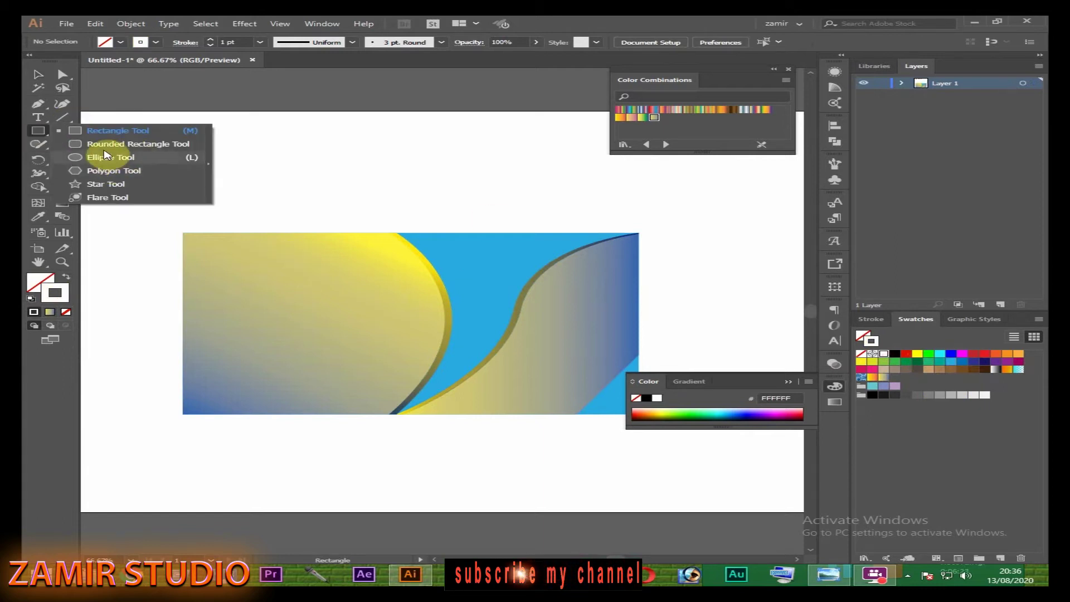
left_click(111, 161)
left_click_drag(219, 136, 290, 184)
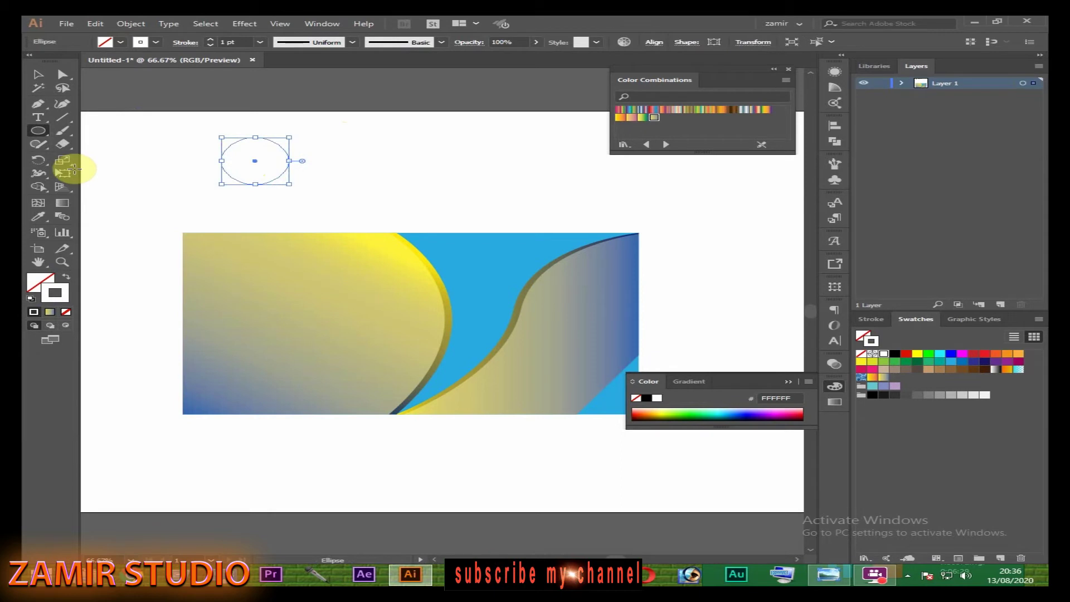
- Make the ellipse's bottom anchor a sharp corner, shrink it, and pull the bottom down taller
left_click(39, 109)
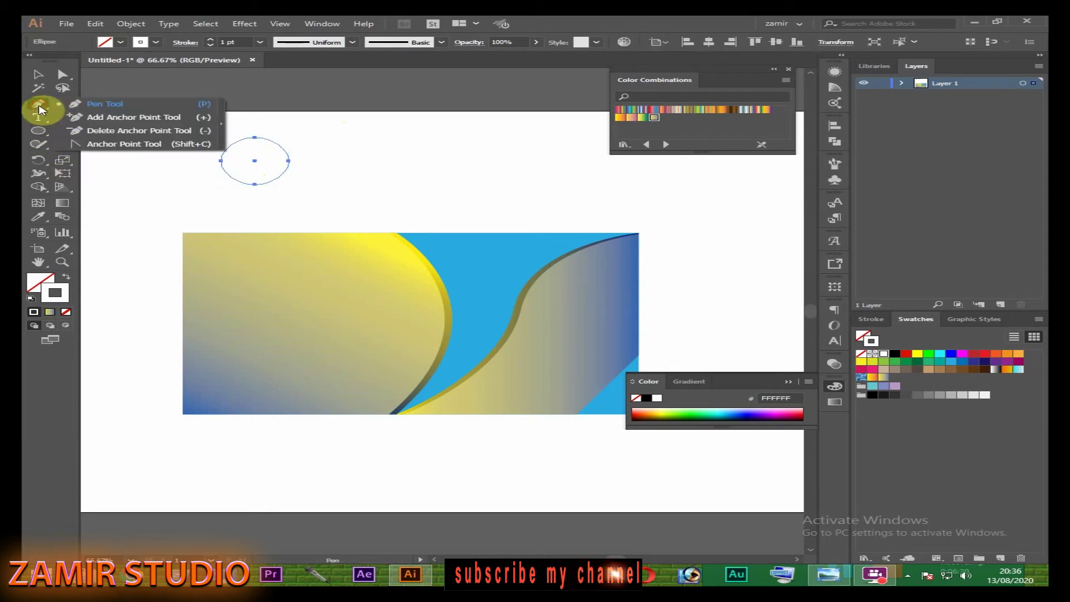
left_click(106, 146)
left_click_drag(254, 184, 259, 195)
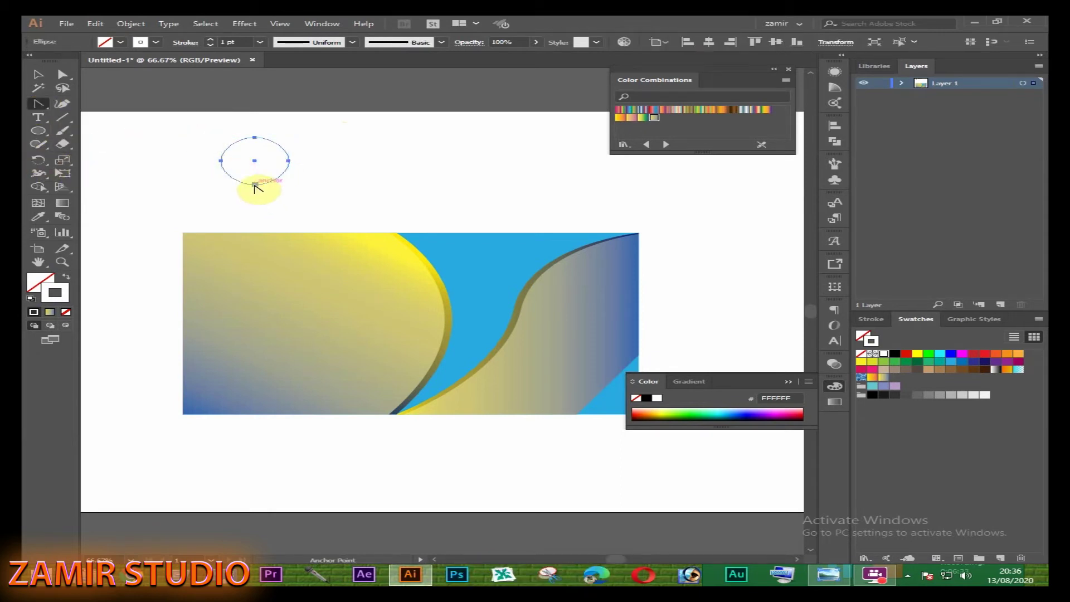
left_click(254, 184)
left_click(38, 74)
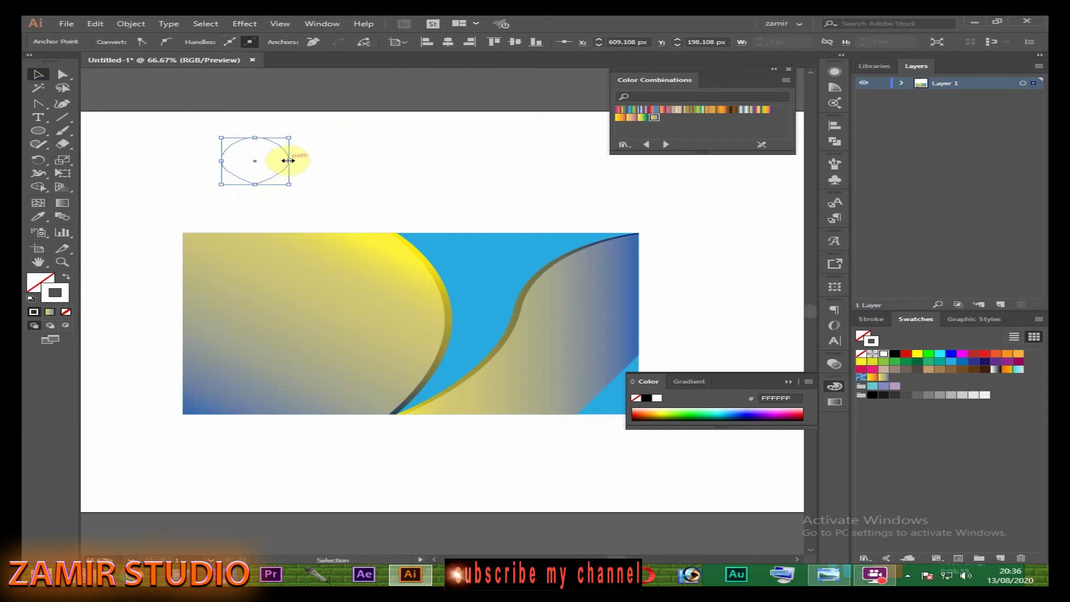
left_click_drag(286, 160, 277, 160)
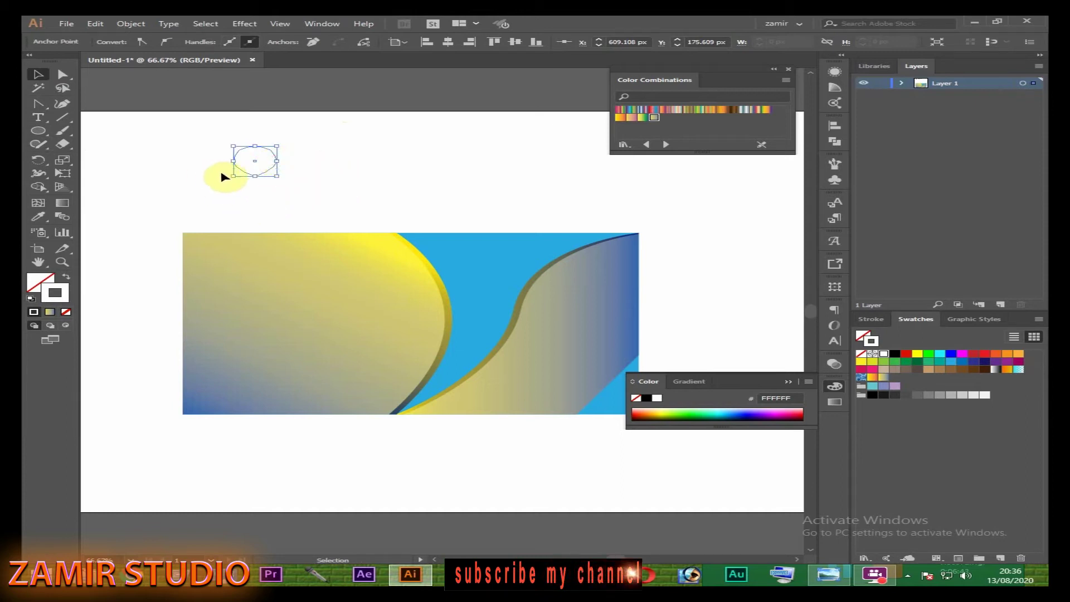
left_click_drag(256, 175, 254, 182)
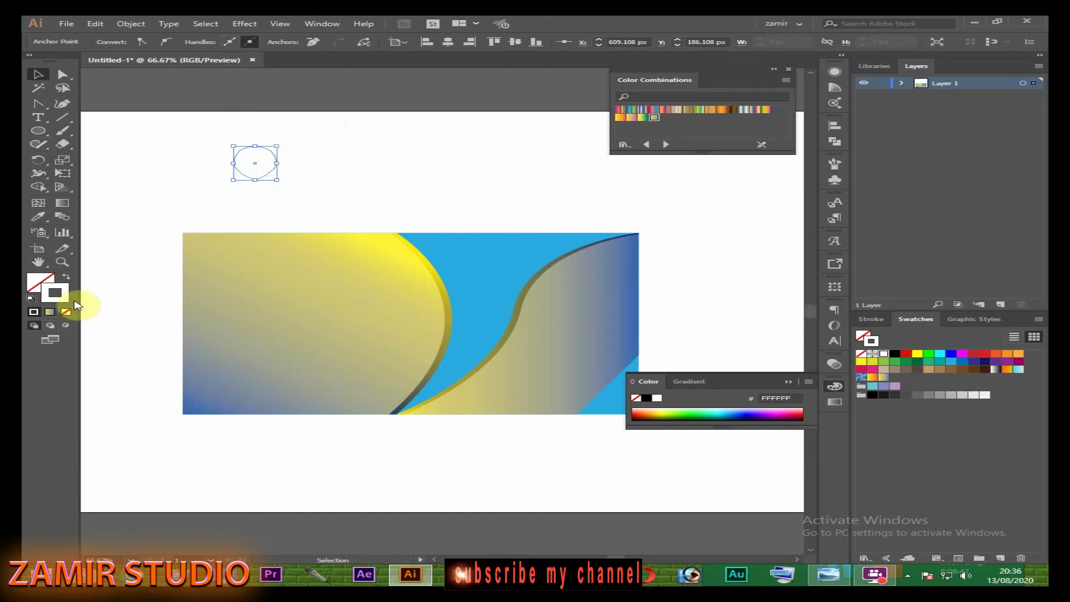
left_click(255, 146)
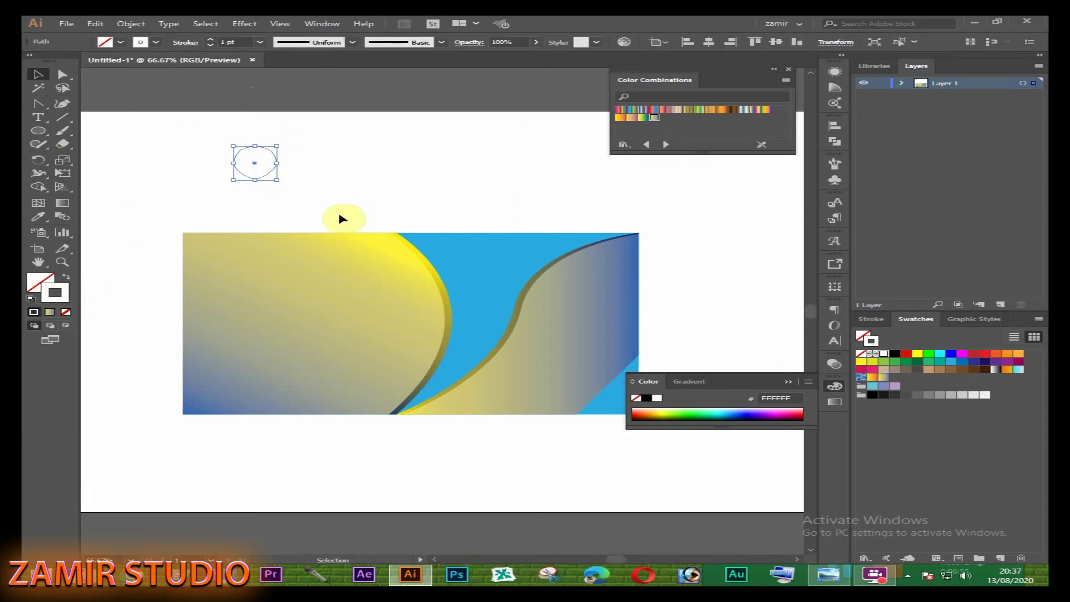
- Move the shape onto the right wave and give it a 5 pt white outline
left_click_drag(269, 152, 589, 300)
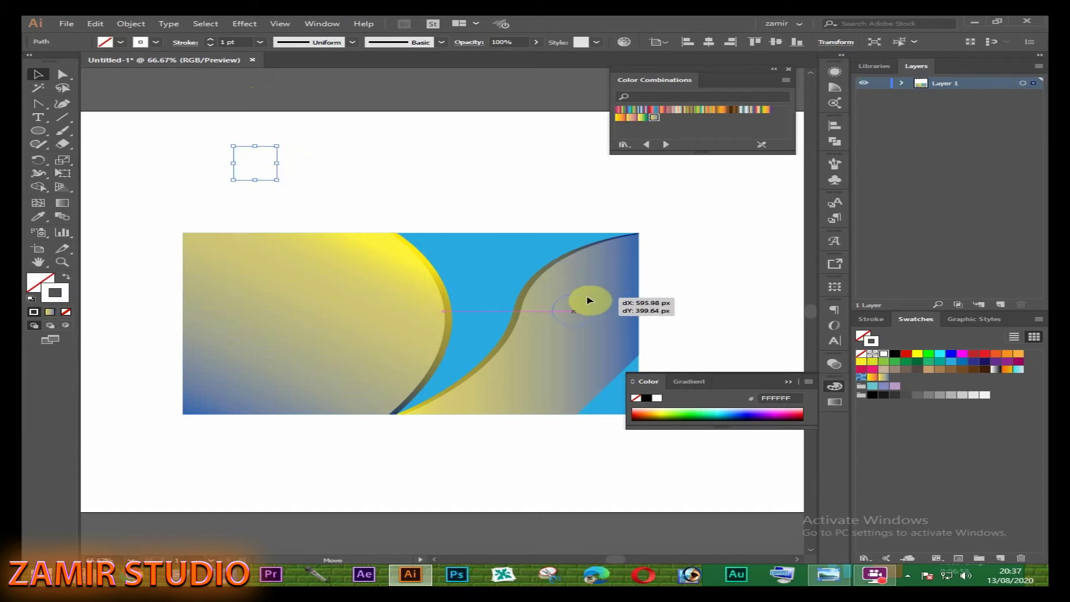
left_click(260, 41)
left_click(287, 148)
left_click(313, 196)
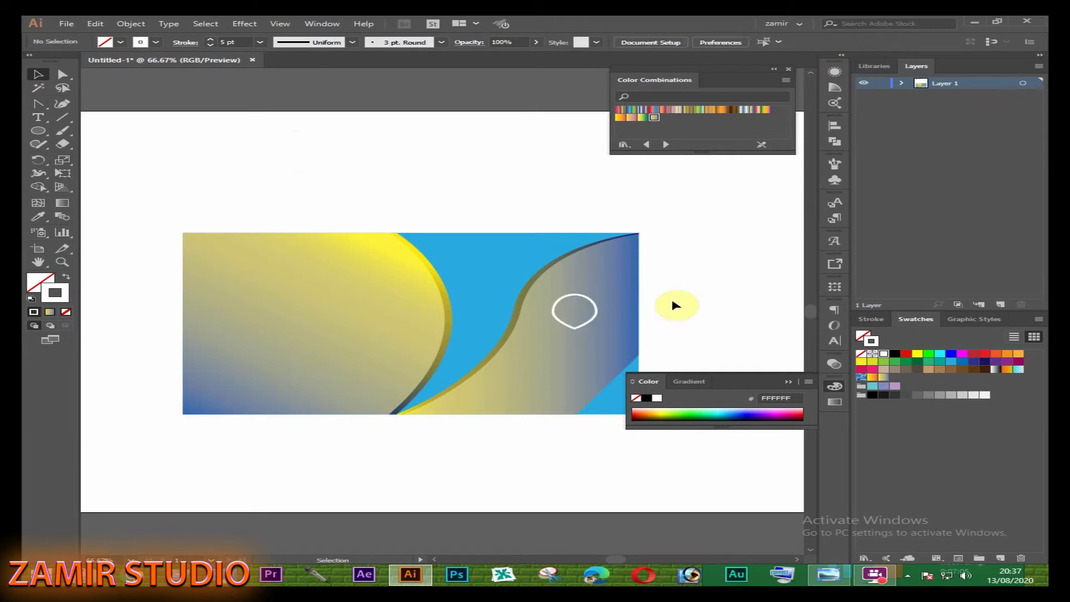
left_click(592, 325)
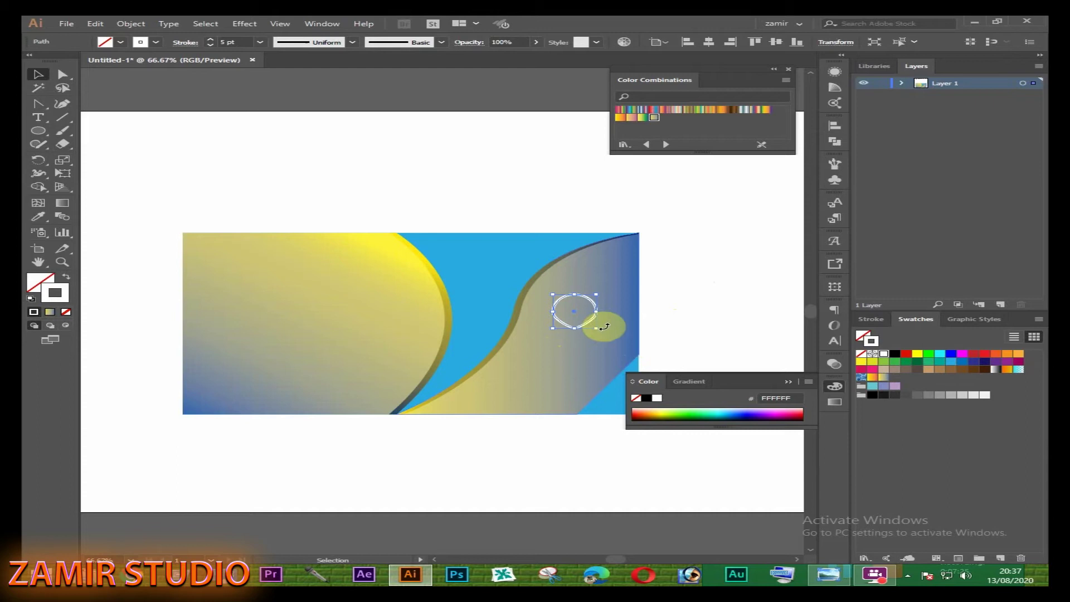
left_click(792, 382)
- Duplicate the shape with a blue outline, overlapping it, and move the white one higher
mouse_move(588, 324)
left_mouse_down()
mouse_move(586, 345)
mouse_move(539, 275)
mouse_move(513, 279)
left_mouse_up()
left_click_drag(585, 349, 594, 330)
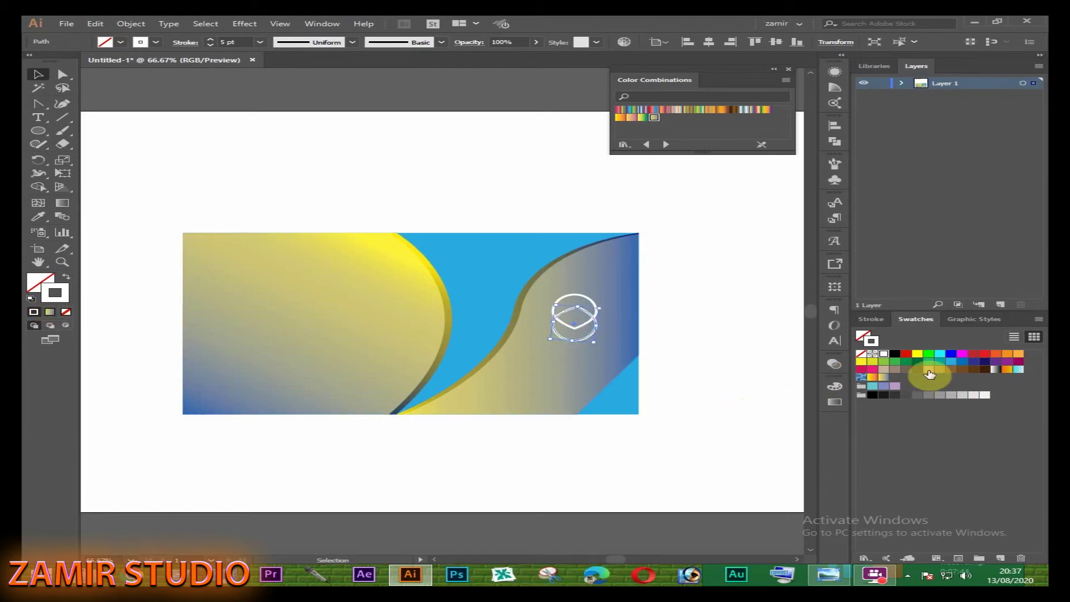
left_click(907, 362)
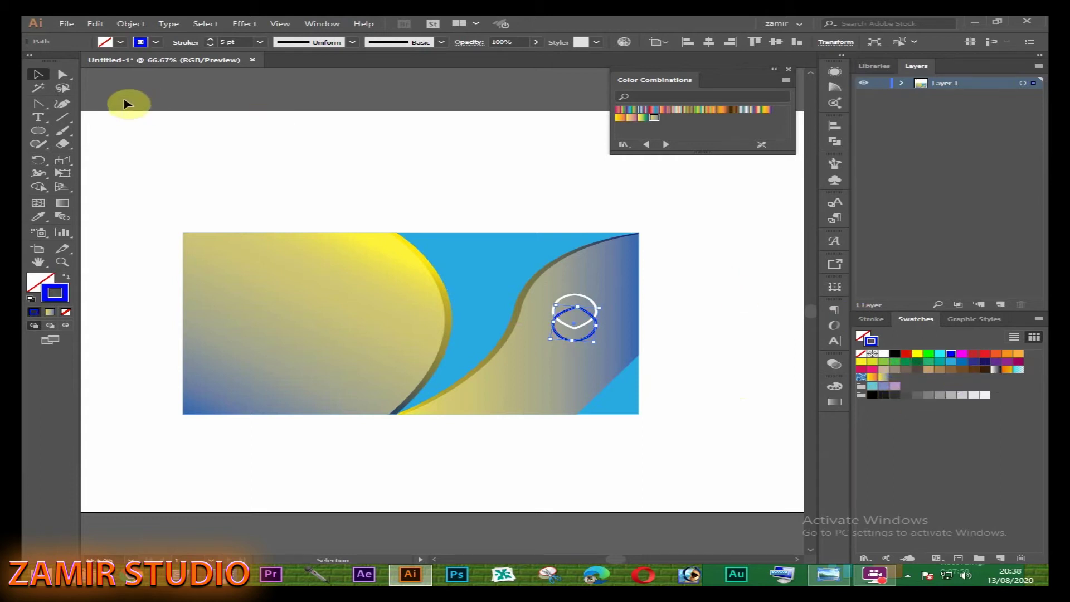
left_click(262, 167)
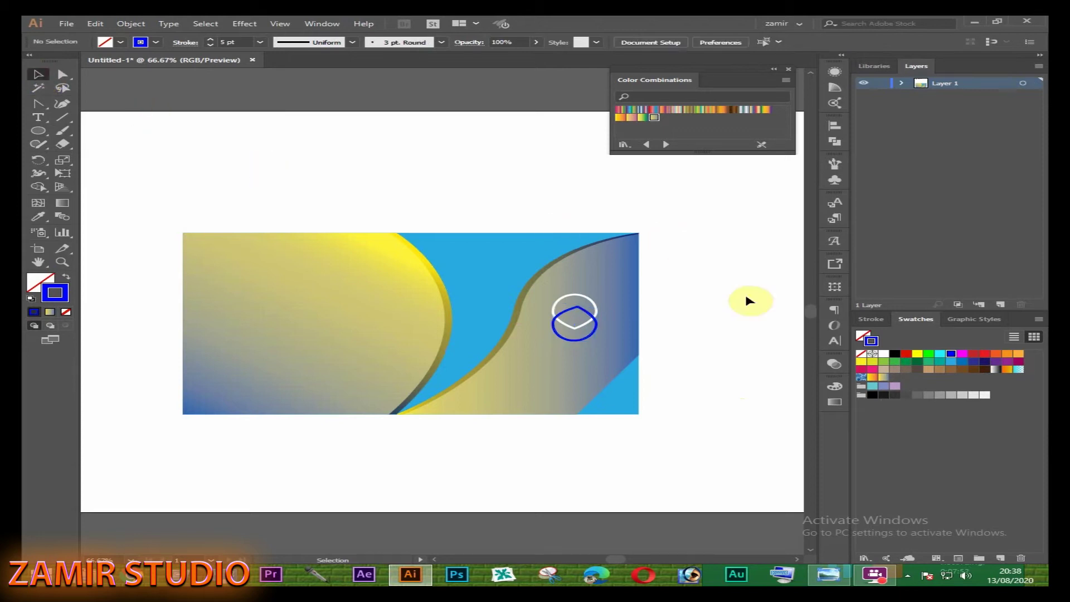
left_click(597, 307)
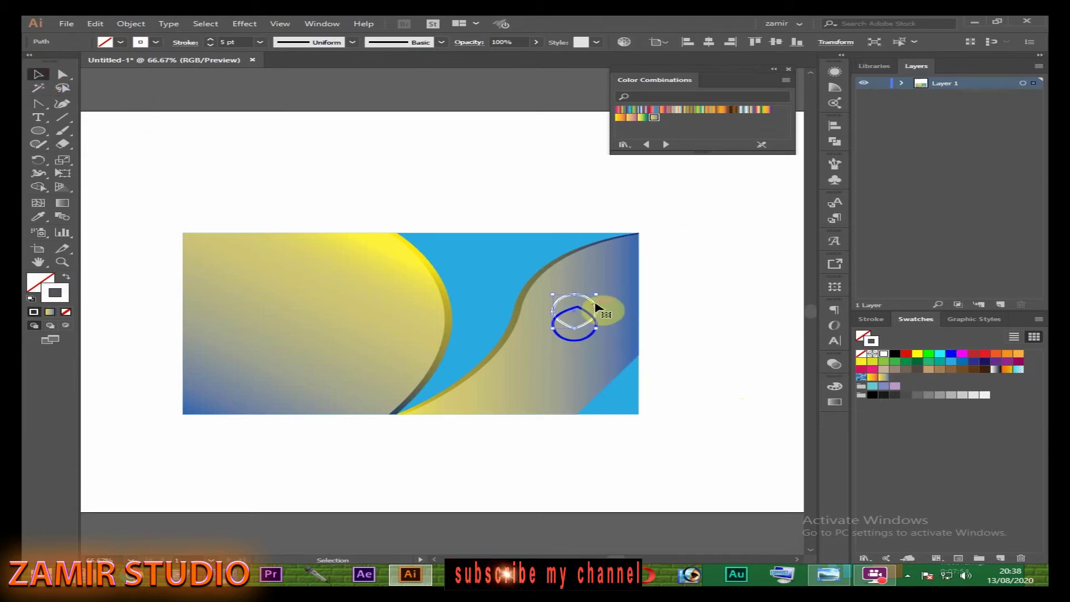
mouse_move(597, 308)
left_mouse_down()
mouse_move(591, 318)
mouse_move(595, 304)
left_mouse_up()
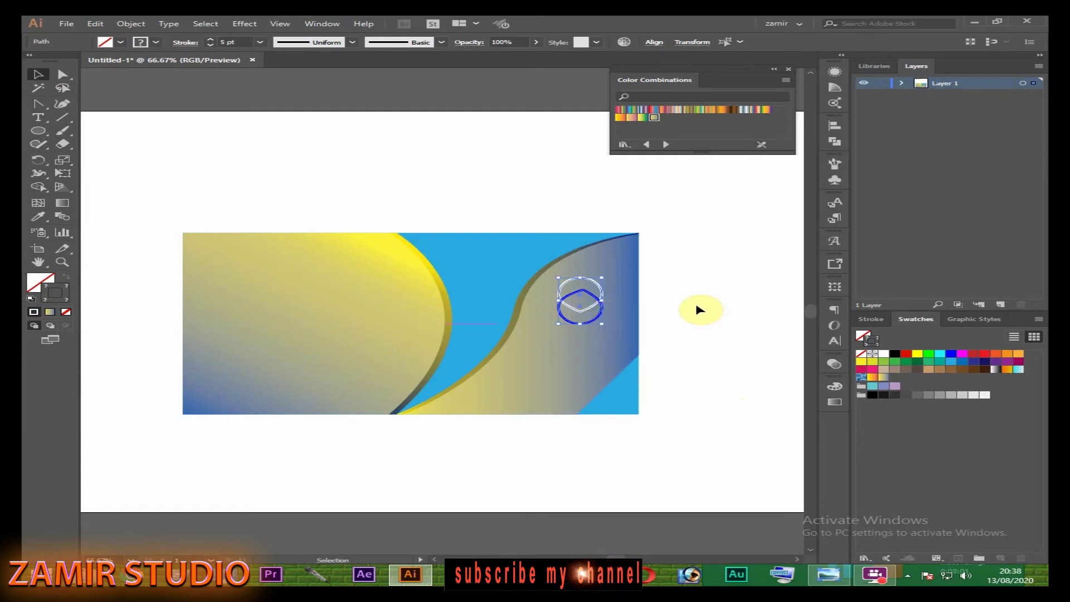
left_click(771, 399)
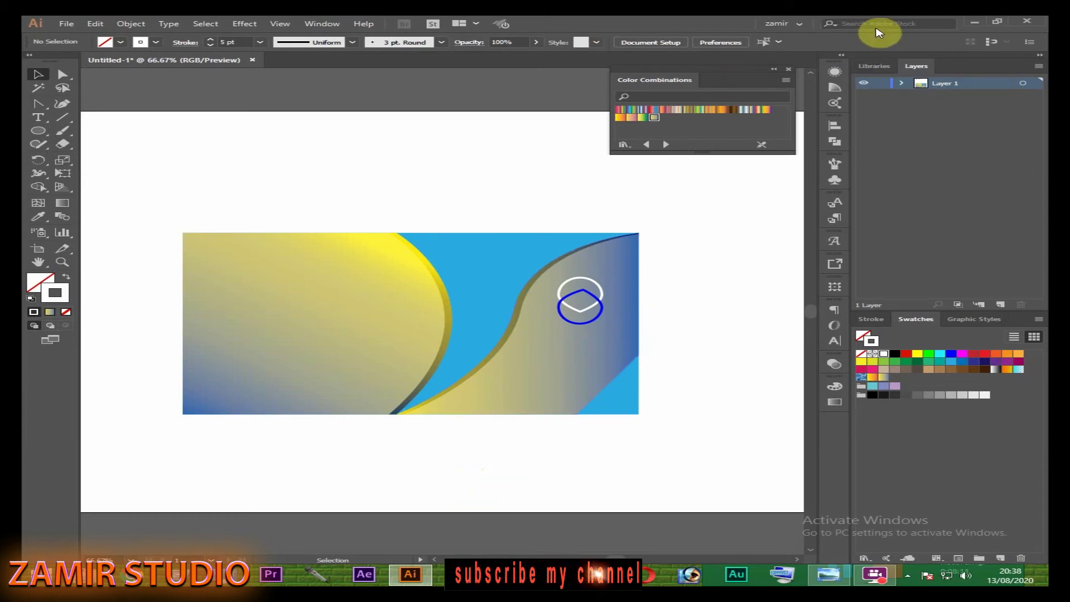
- Copy the studio name from the card-details text file and return to Illustrator
left_click(974, 22)
double_click(102, 316)
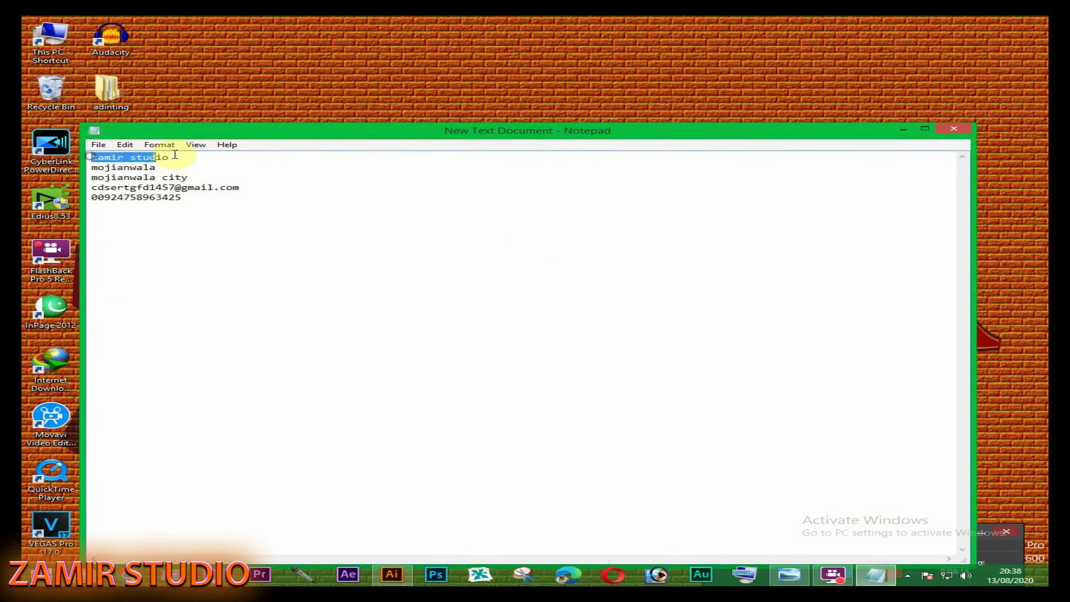
right_click(154, 158)
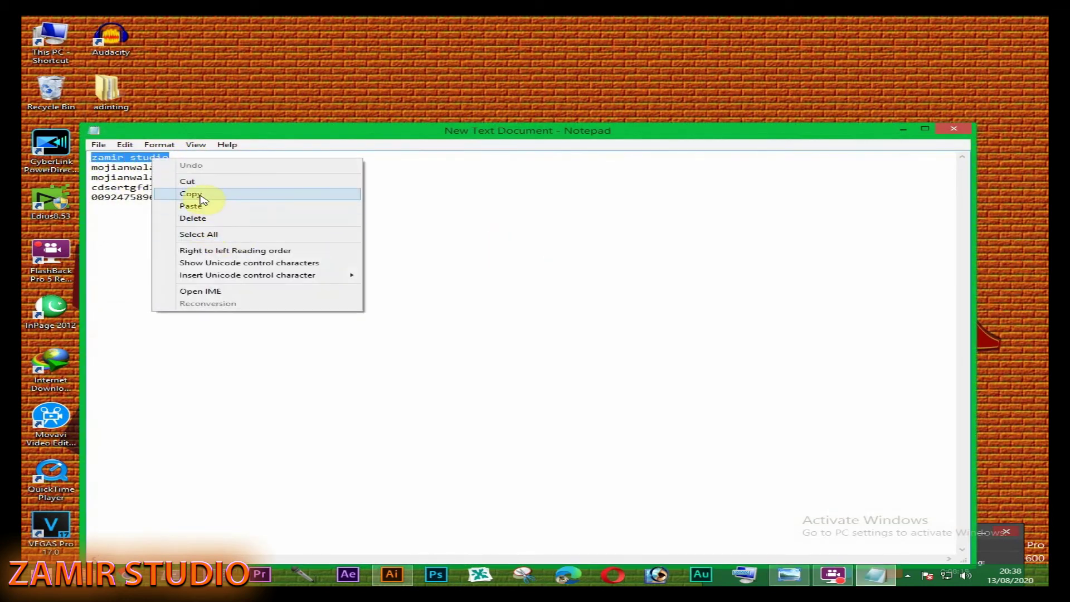
left_click(196, 195)
left_click(392, 574)
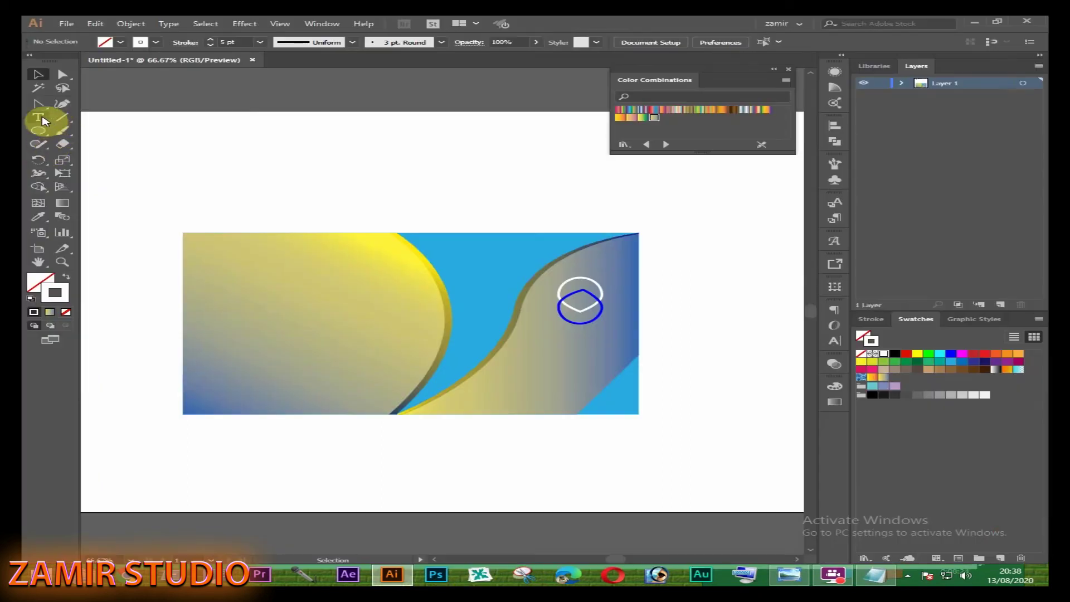
- Paste 'zamir studio' as text below the logo, enlarge it, and outline it in red
left_click(40, 118)
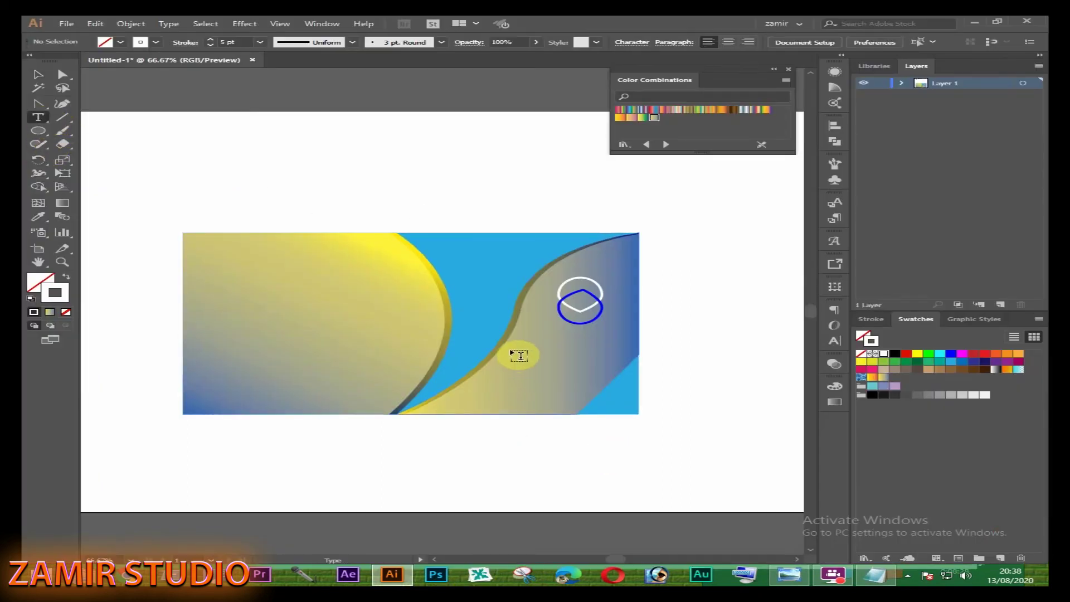
left_click(513, 349)
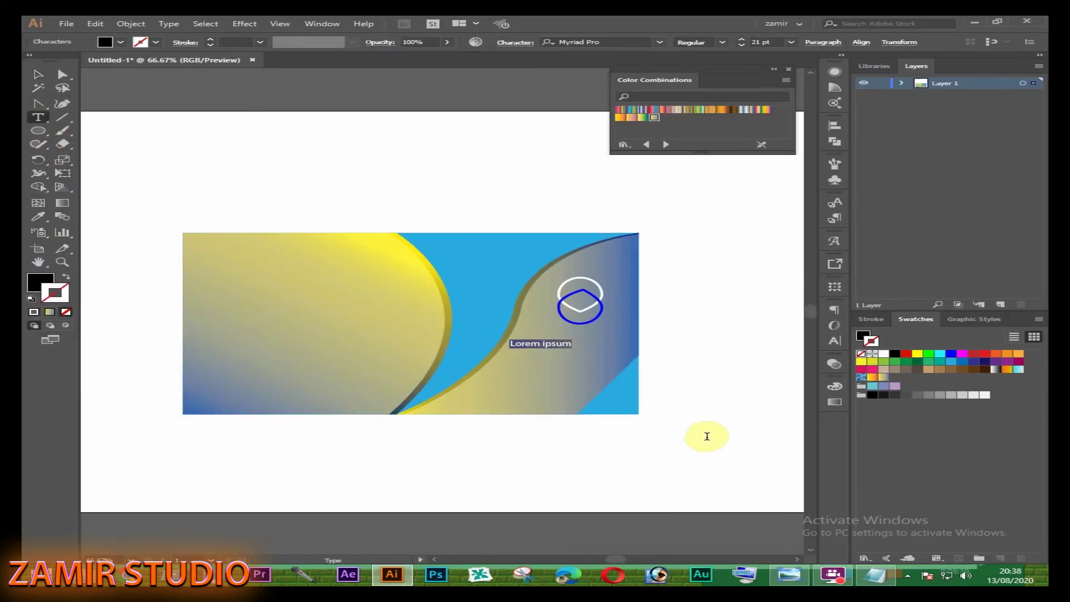
key("ctrl+v")
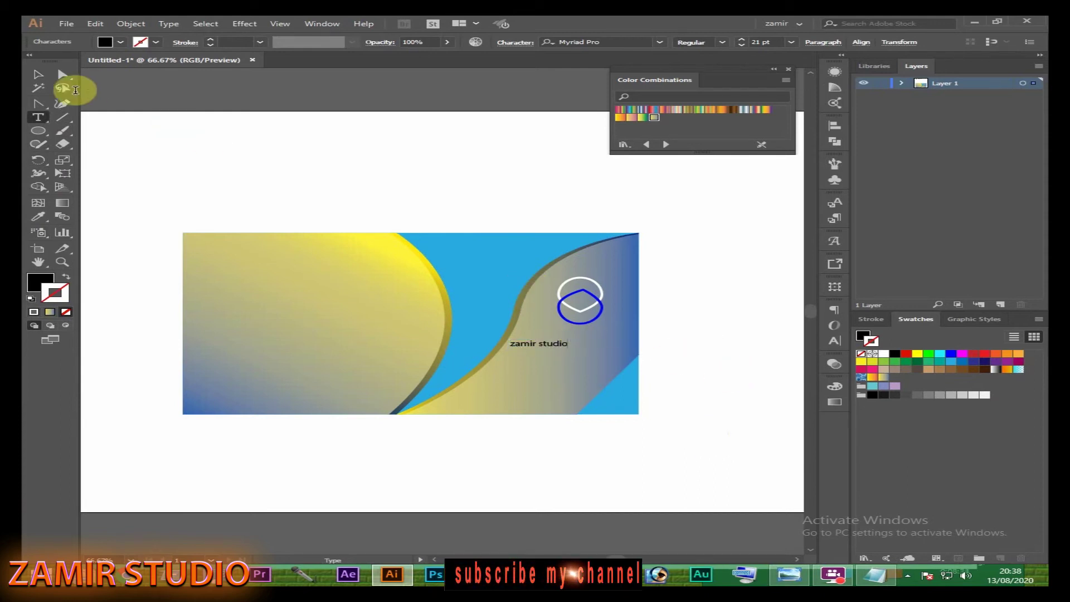
left_click(40, 81)
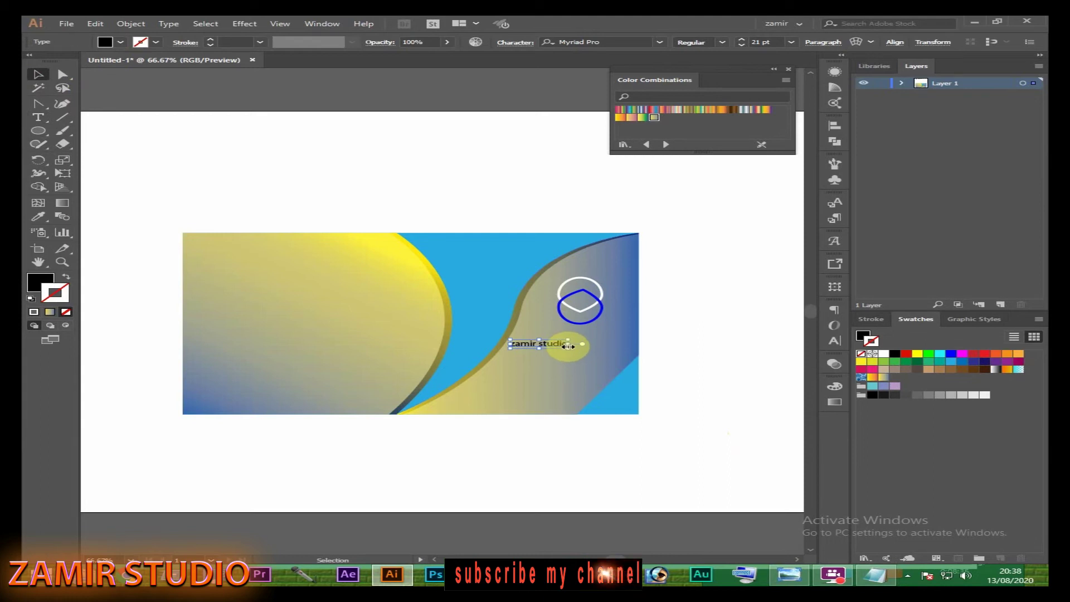
mouse_move(567, 348)
left_mouse_down()
mouse_move(640, 357)
mouse_move(638, 343)
left_mouse_up()
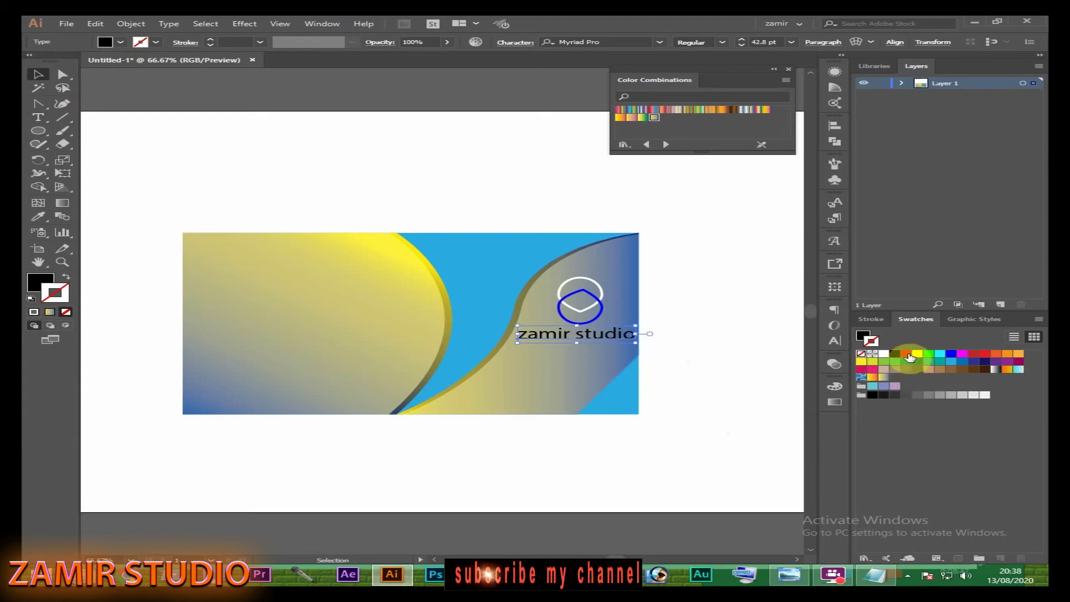
left_click(908, 356)
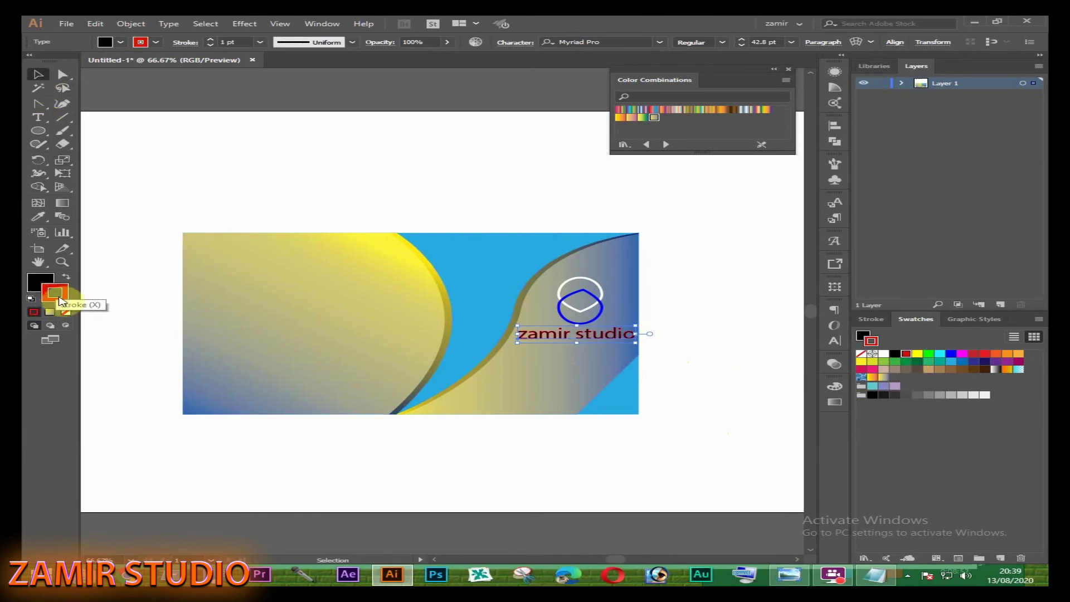
left_click(770, 360)
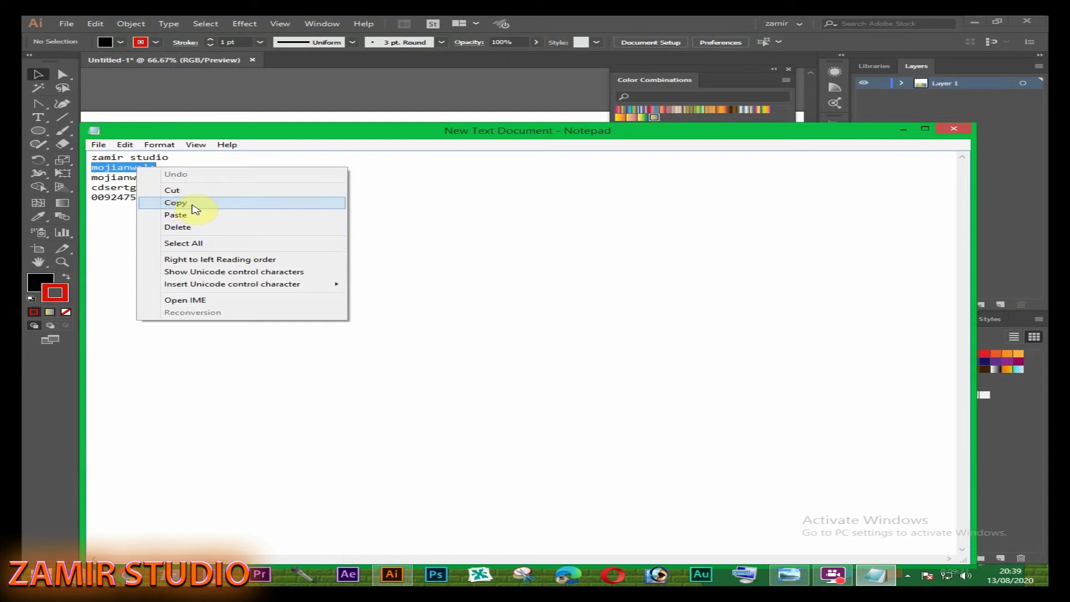
- Copy the 'mojianwala' line and add it as text below the studio name
left_click(193, 204)
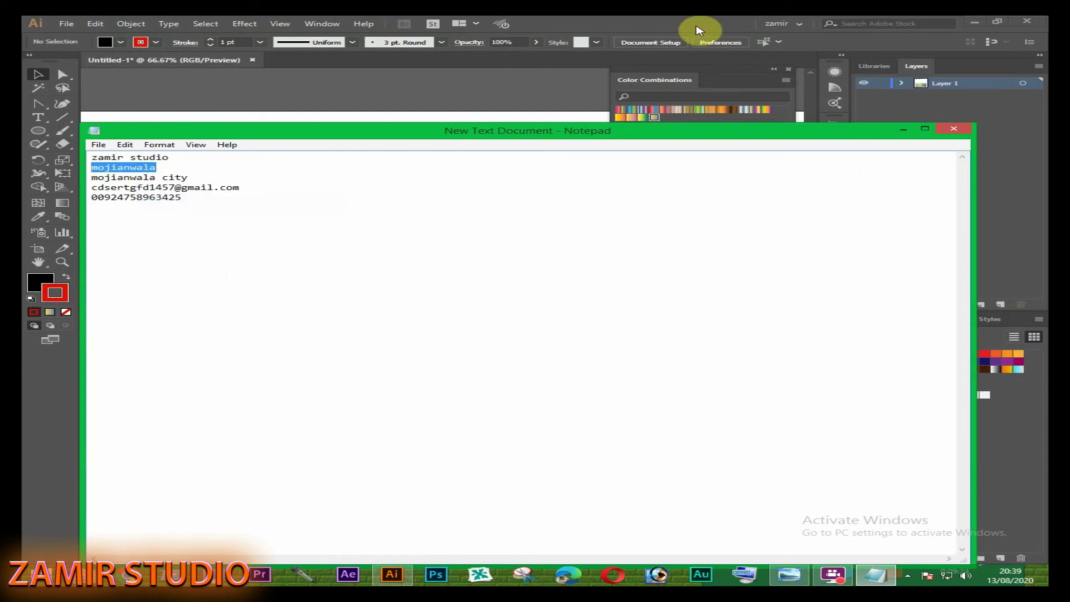
left_click(698, 31)
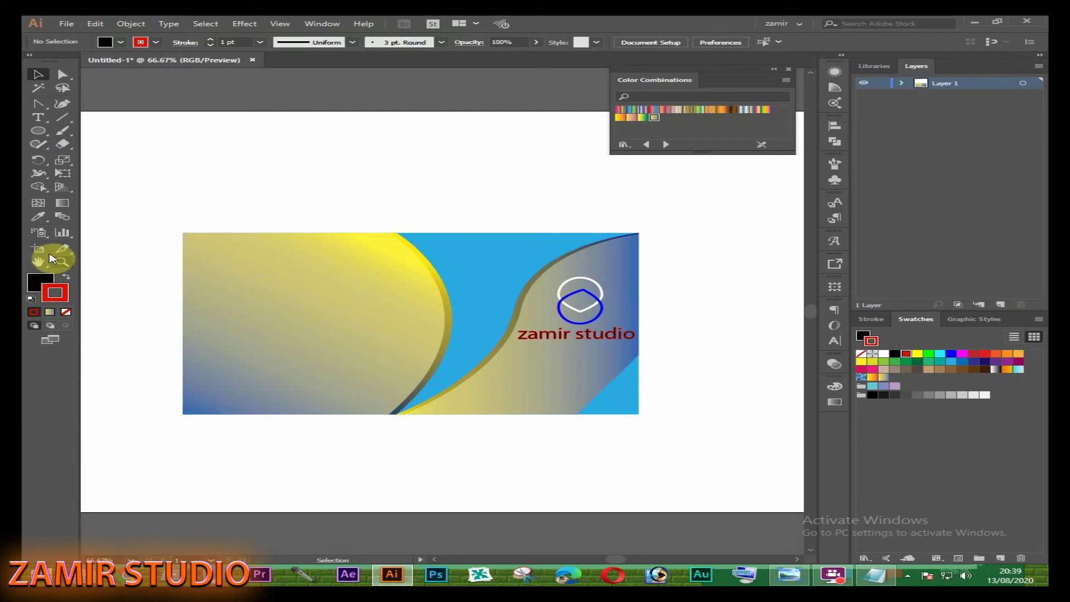
left_click(38, 118)
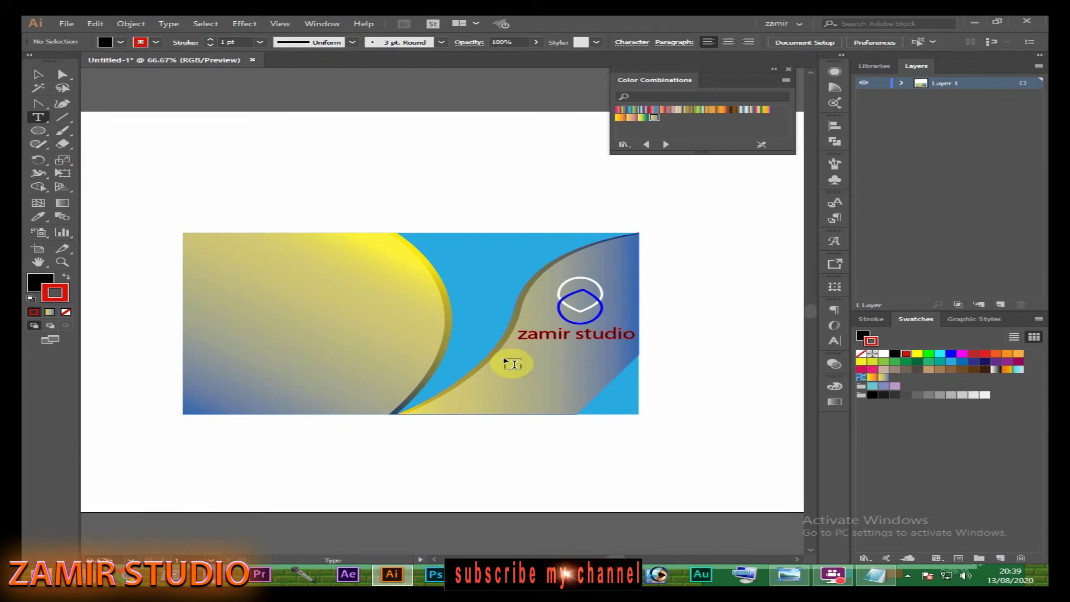
left_click(509, 363)
type("mojianwala")
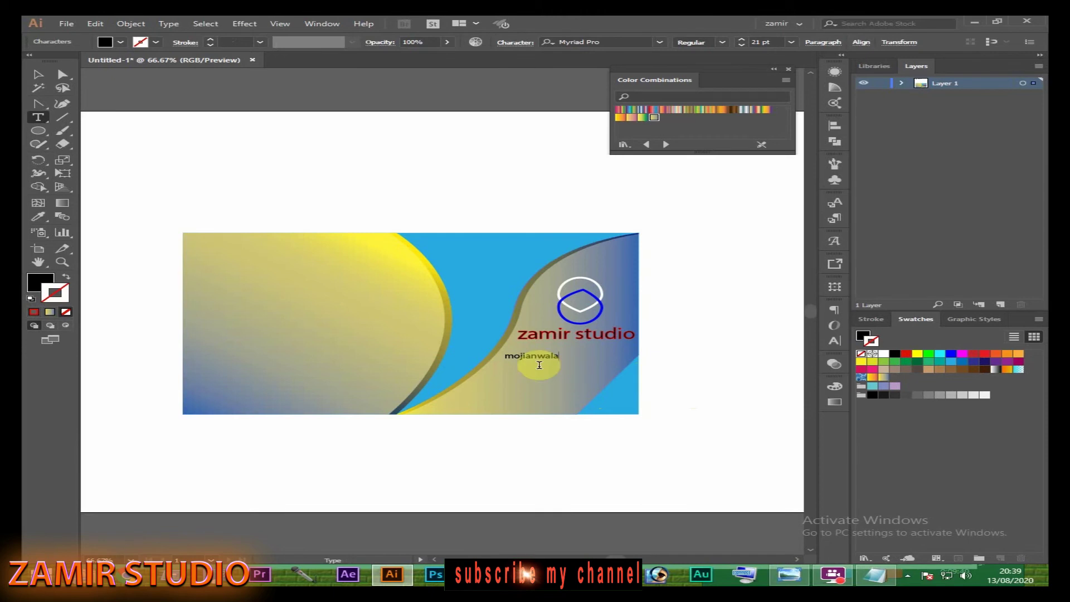
left_click(39, 79)
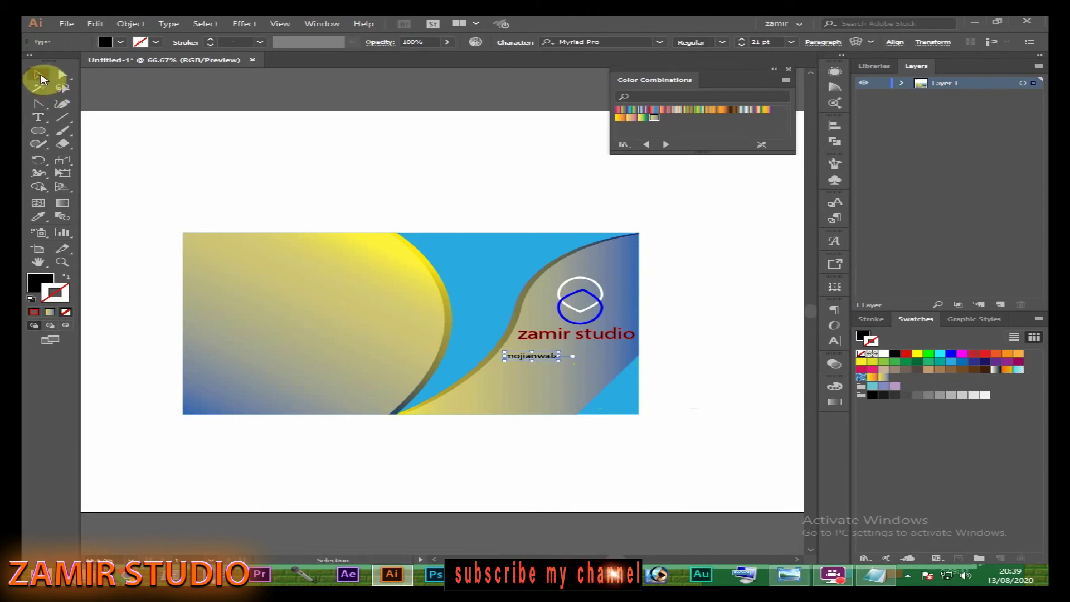
left_click(556, 357)
left_click_drag(559, 361, 636, 362)
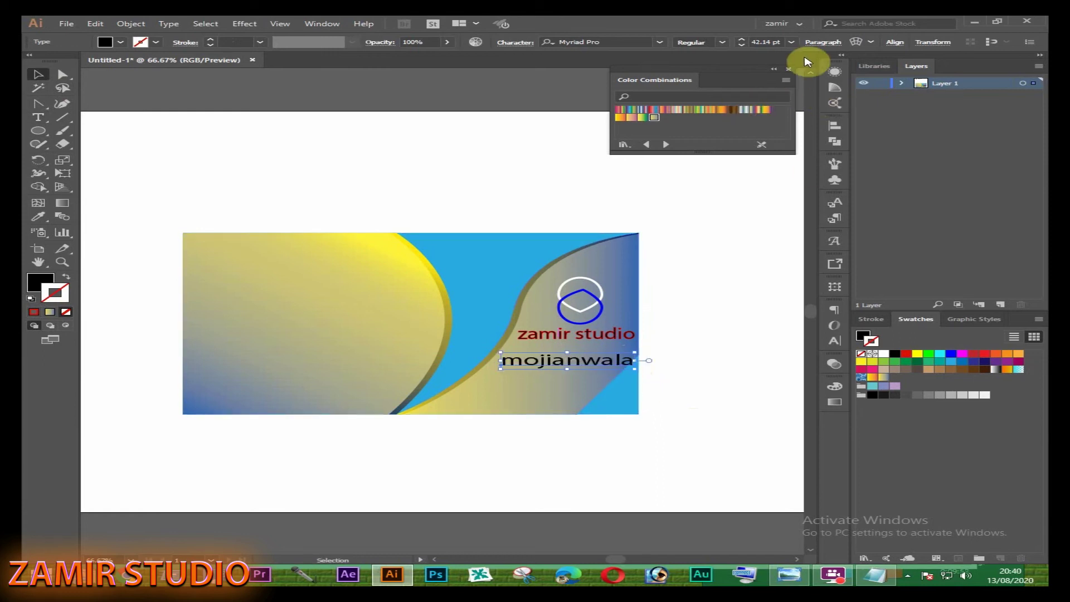
- Set the subtitle to 18 pt, stretch it wider, and give it a dark brown outline
left_click(791, 42)
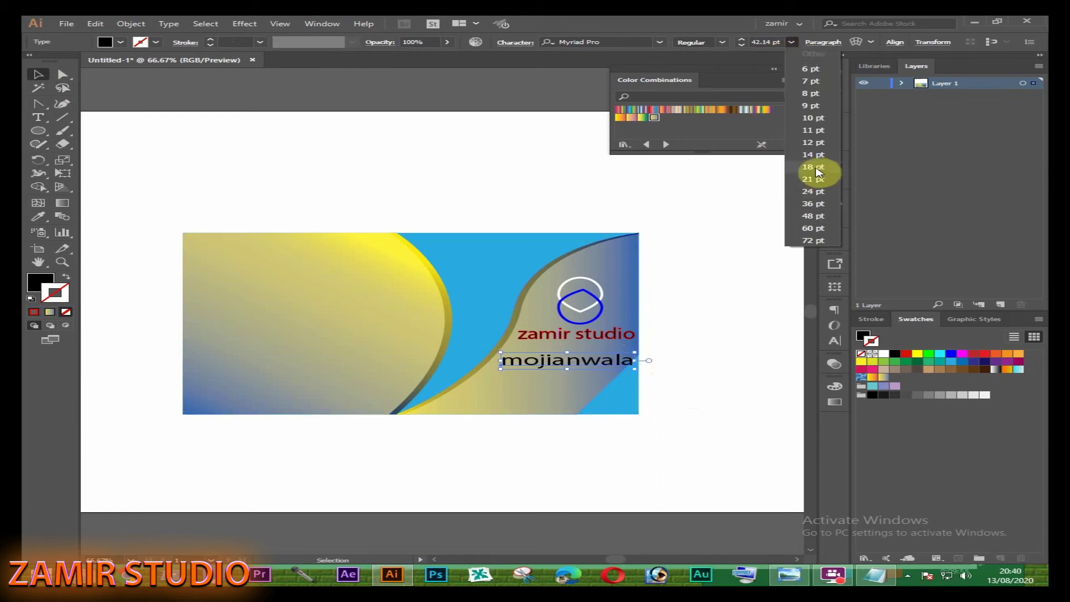
left_click(818, 172)
mouse_move(557, 364)
left_mouse_down()
mouse_move(625, 364)
mouse_move(585, 356)
left_mouse_up()
left_click(894, 363)
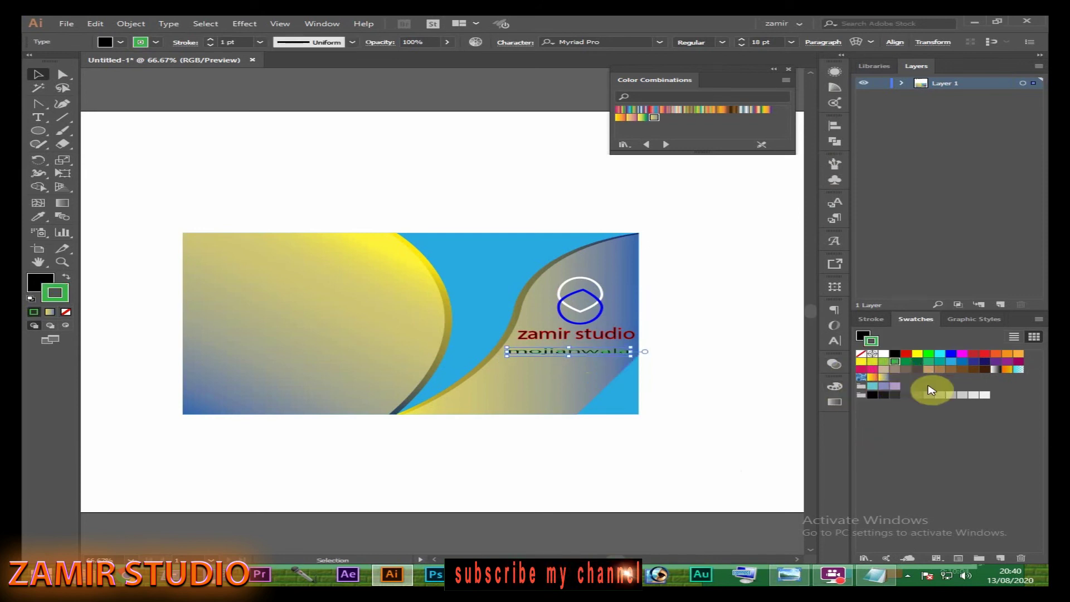
left_click(985, 369)
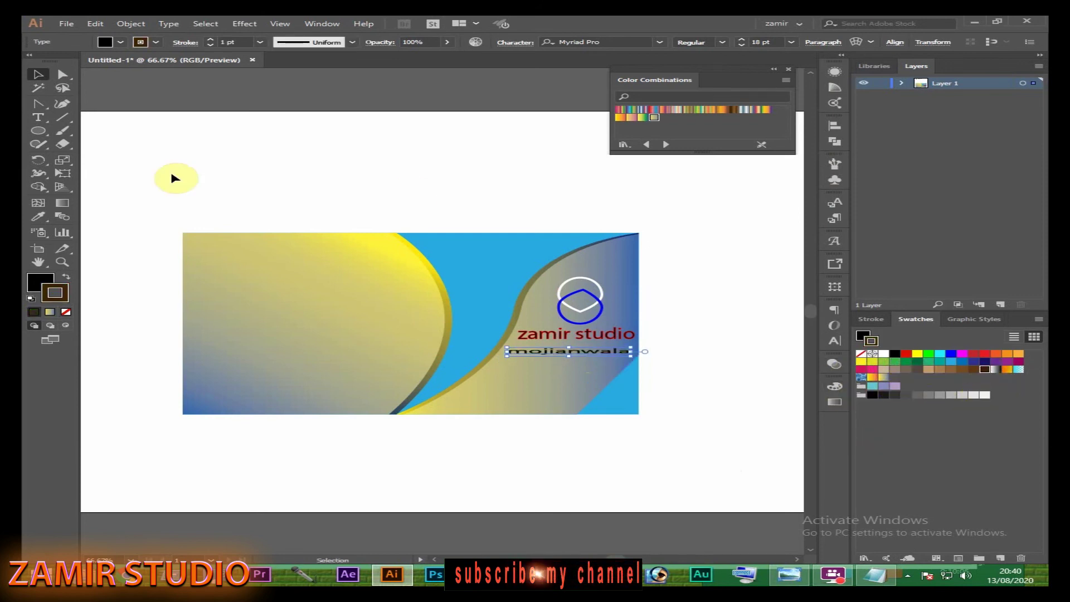
left_click(251, 139)
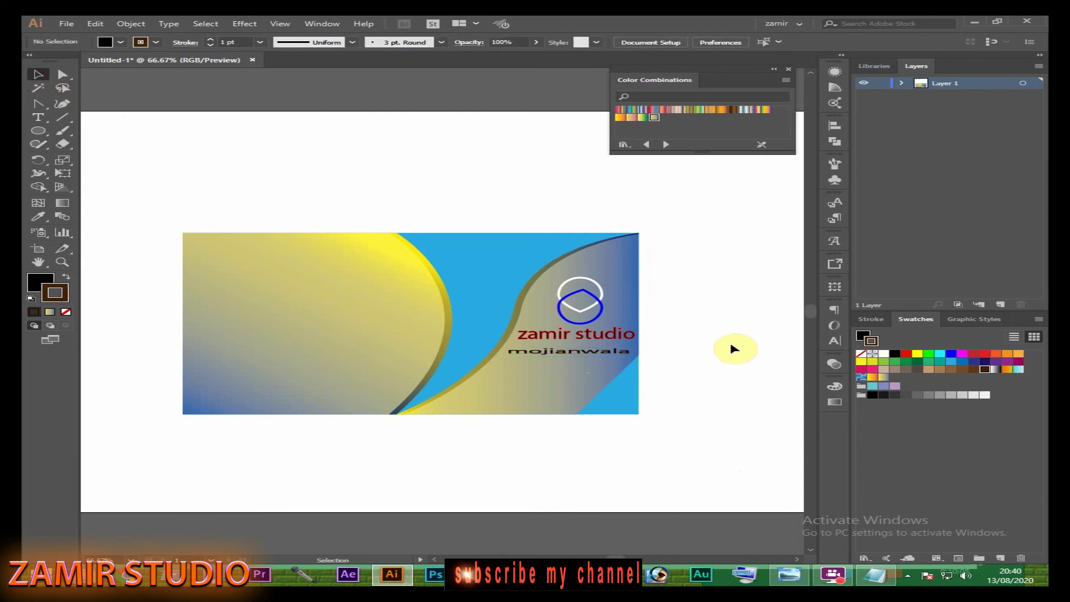
key("ctrl+0")
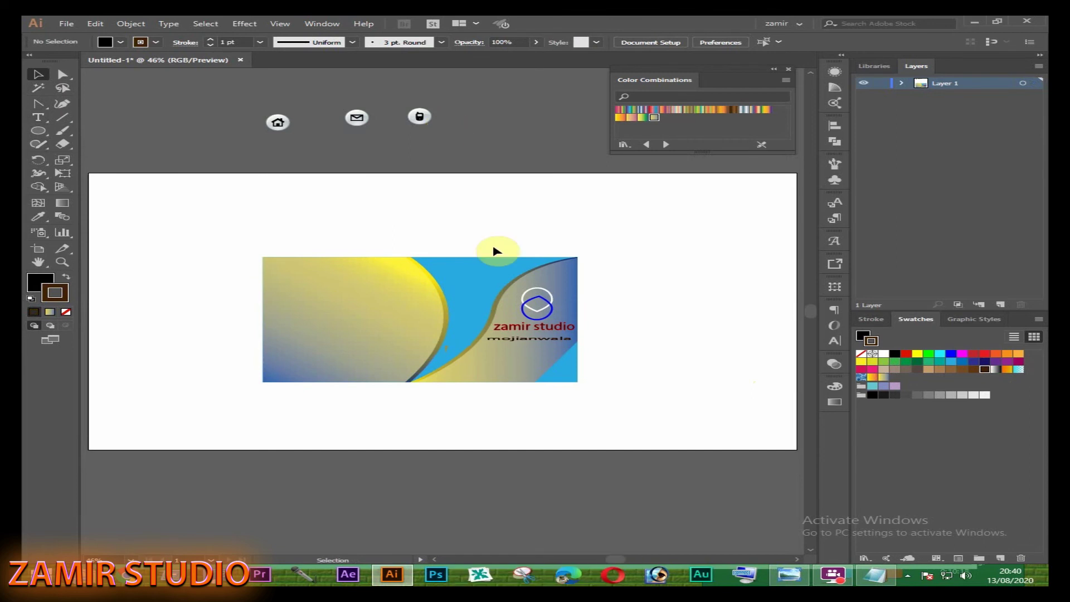
left_click(322, 24)
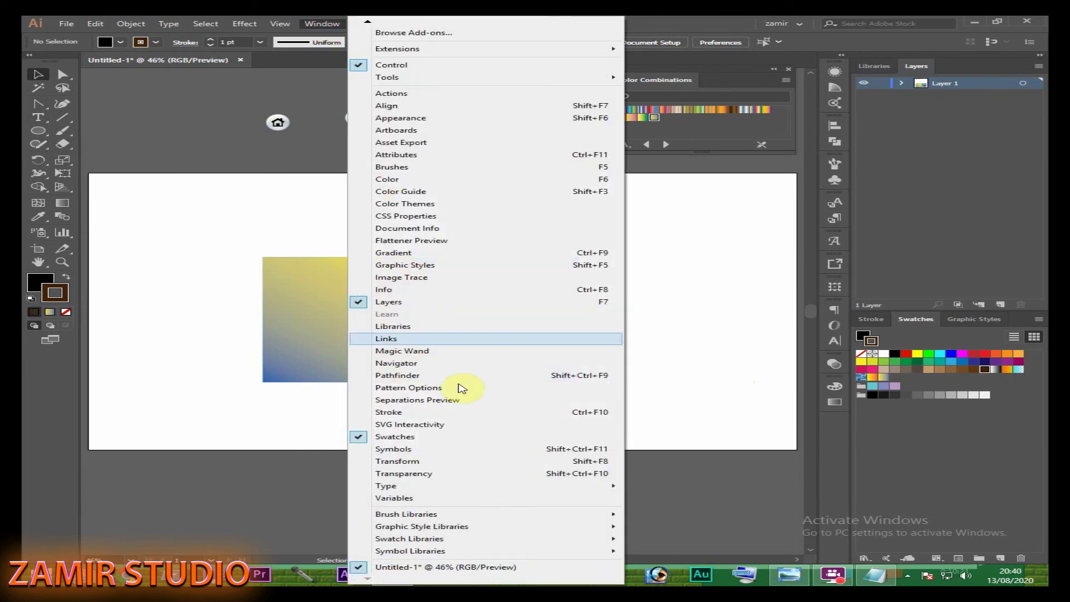
mouse_move(410, 551)
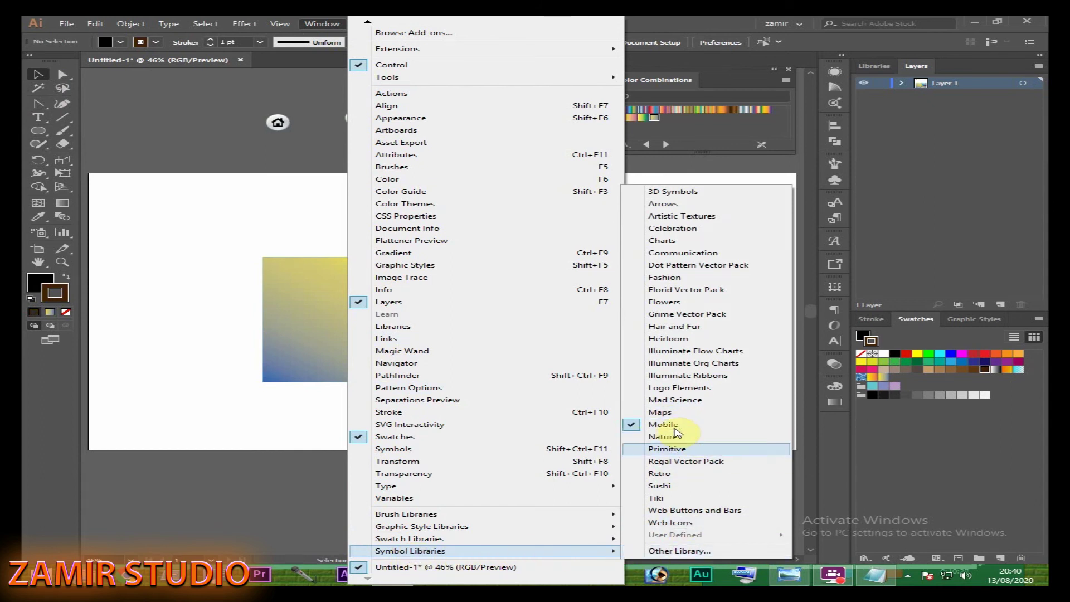
left_click(686, 428)
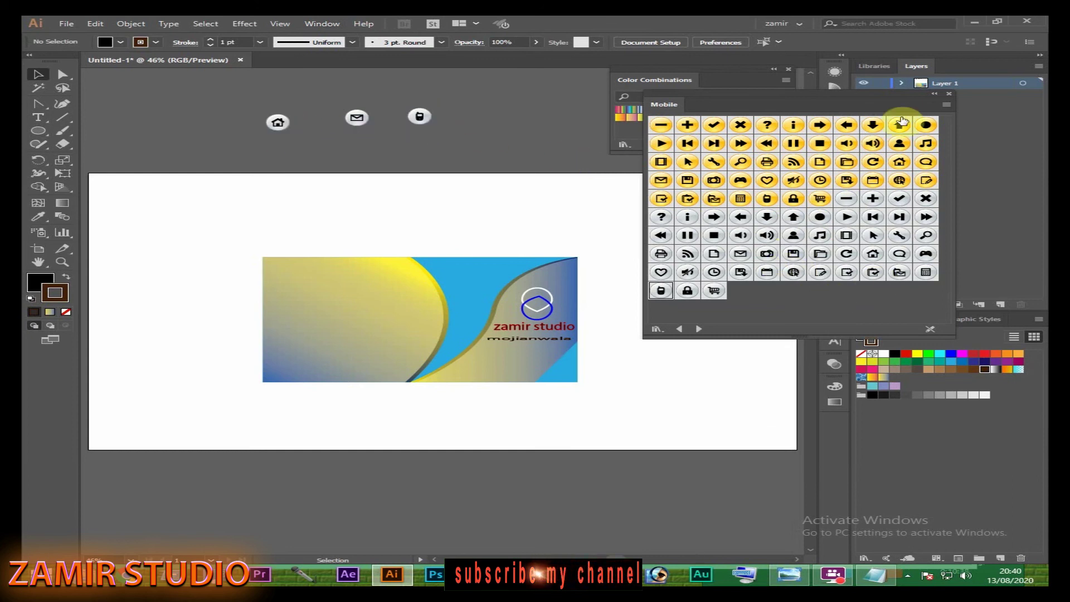
left_click(949, 93)
left_click_drag(284, 122, 285, 274)
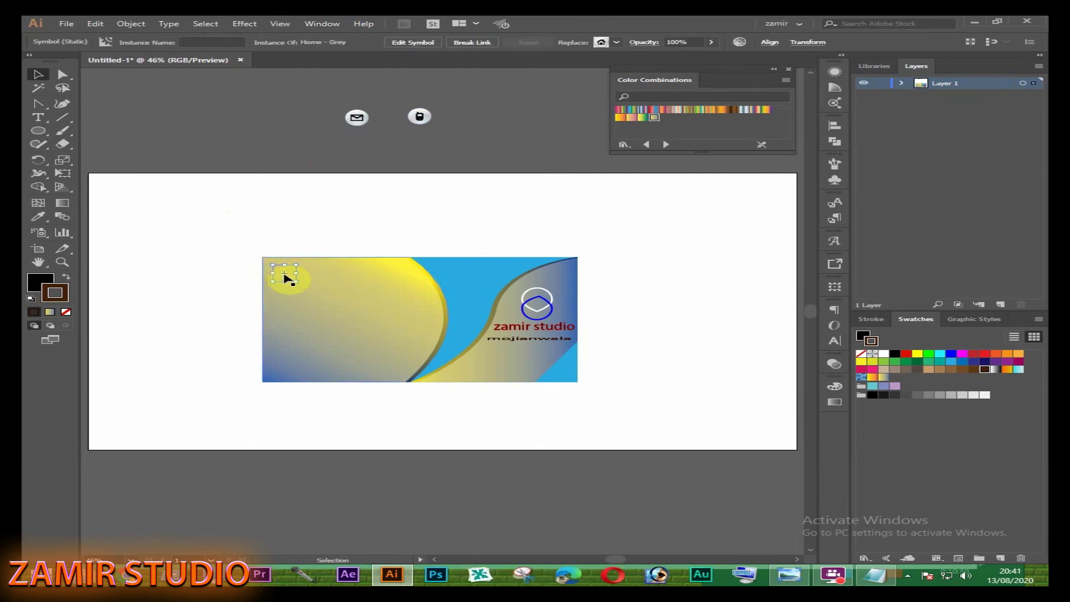
- Bring the home icon in front of the waves at the card's top-left
right_click(285, 276)
mouse_move(329, 368)
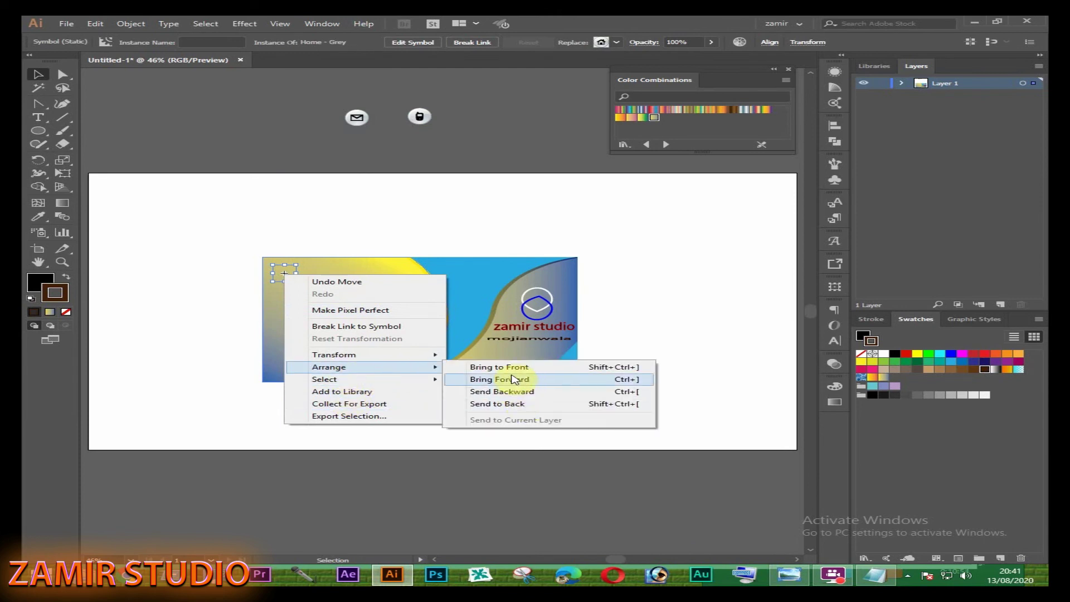
left_click(518, 368)
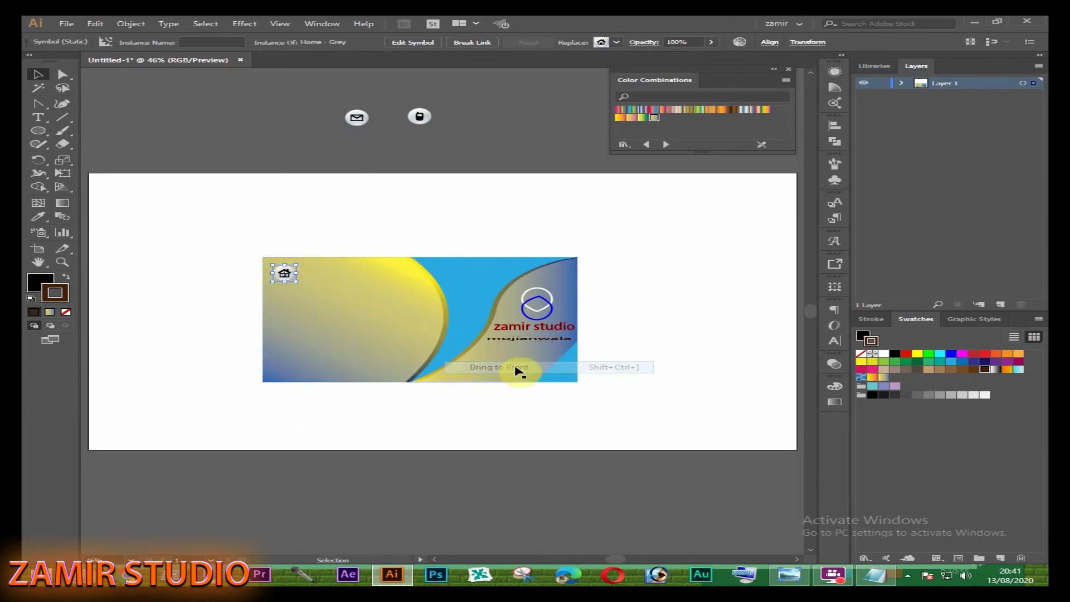
left_click(663, 317)
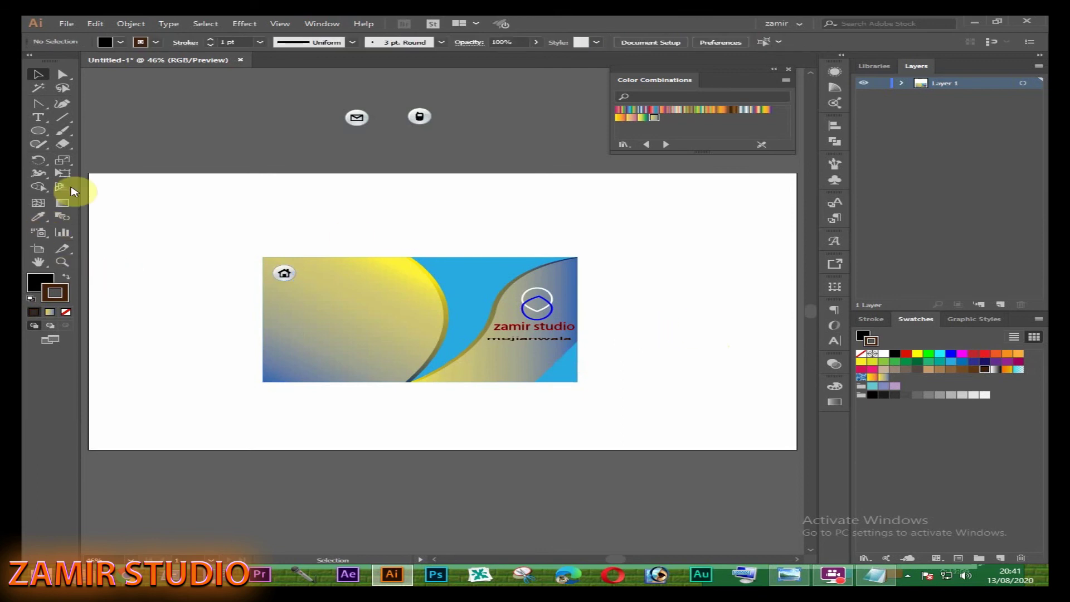
- Add the text 'mojianwala city' beside the home icon, copied from the notes
left_click(38, 117)
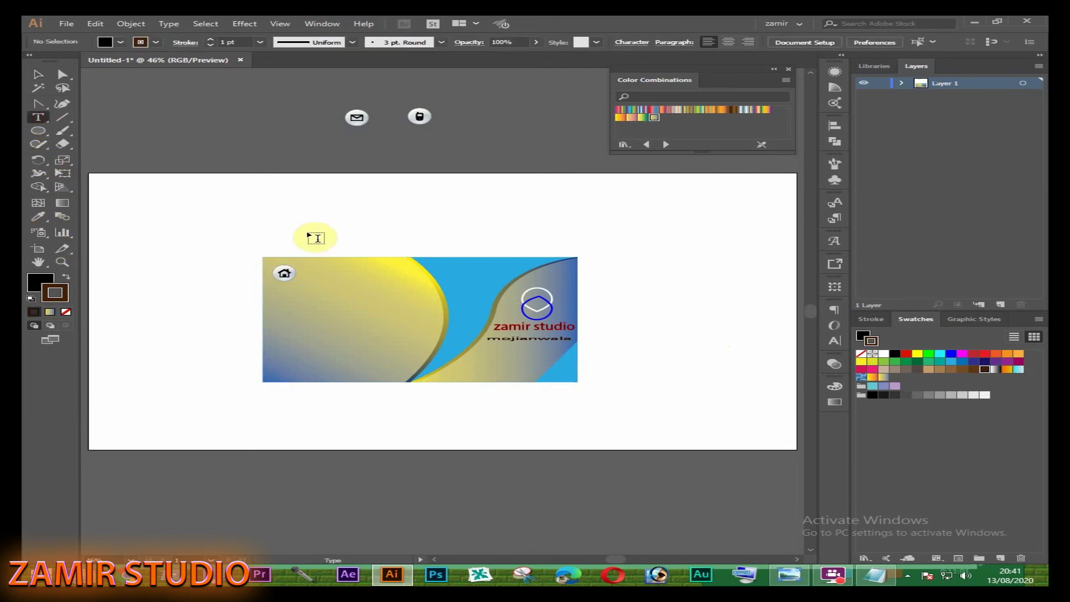
left_click(311, 277)
left_click(875, 574)
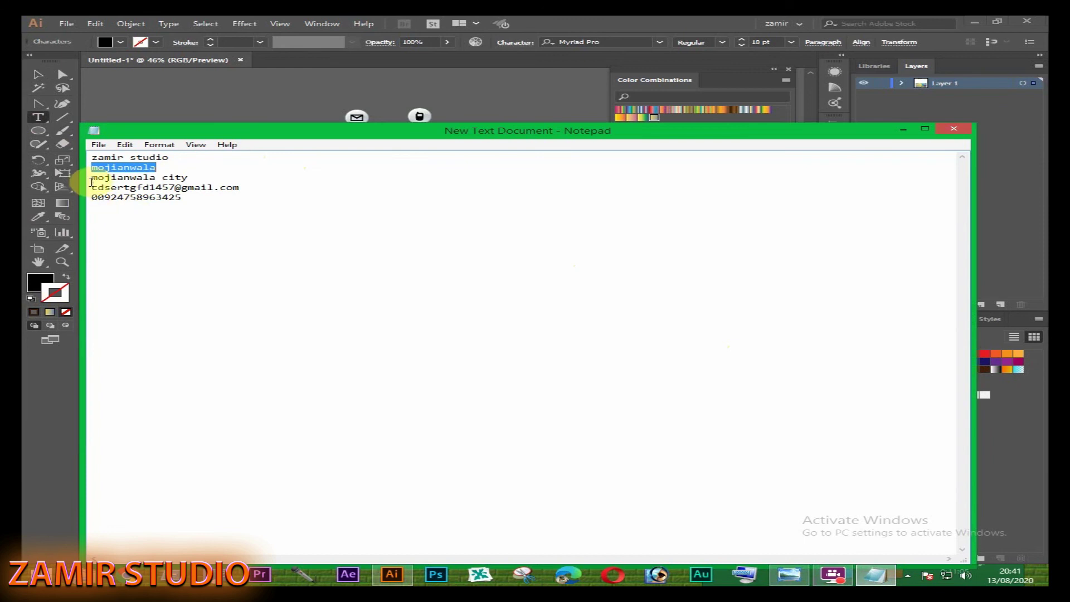
left_click_drag(91, 178, 188, 177)
key("ctrl+c")
right_click(158, 178)
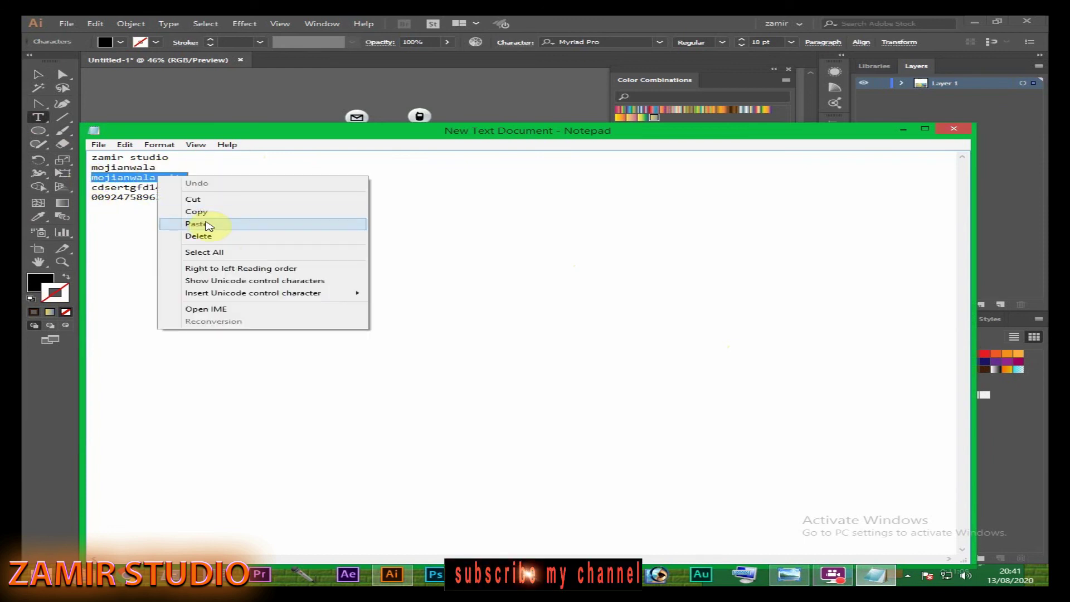
left_click(206, 226)
left_click(593, 25)
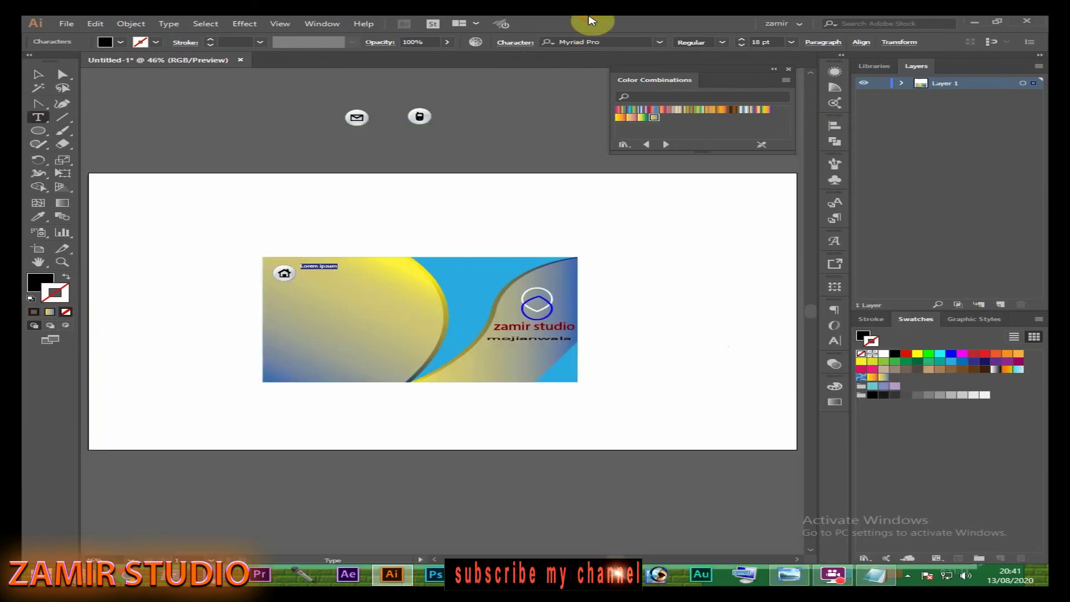
key("ctrl+v")
key("Escape")
left_click(613, 206)
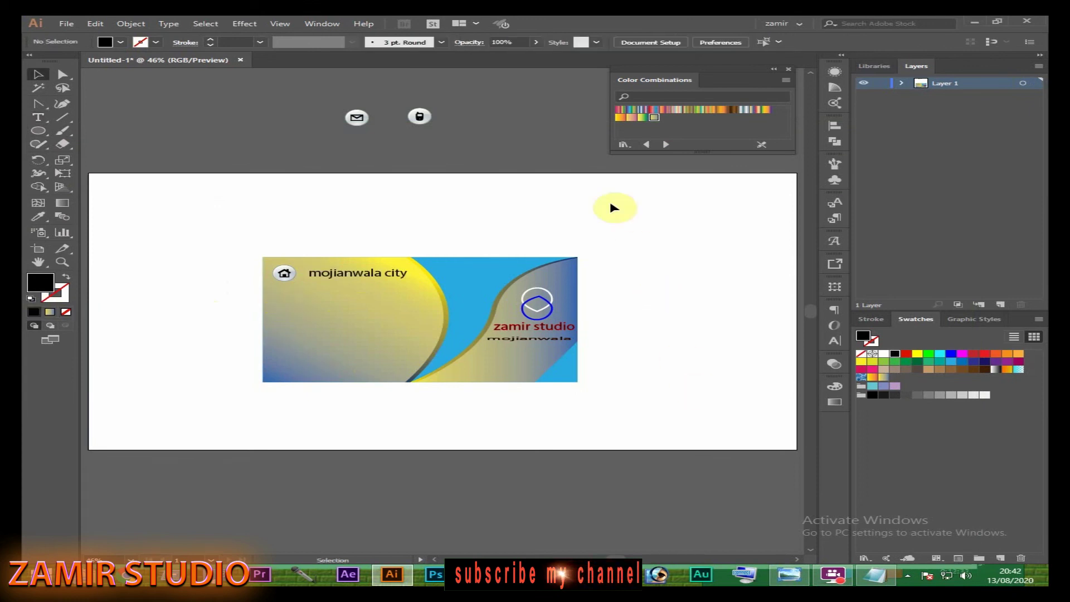
- Place the envelope icon below the home line, bring it to front and rotate it
left_click(400, 144)
left_click_drag(360, 123, 290, 311)
right_click(282, 306)
mouse_move(326, 398)
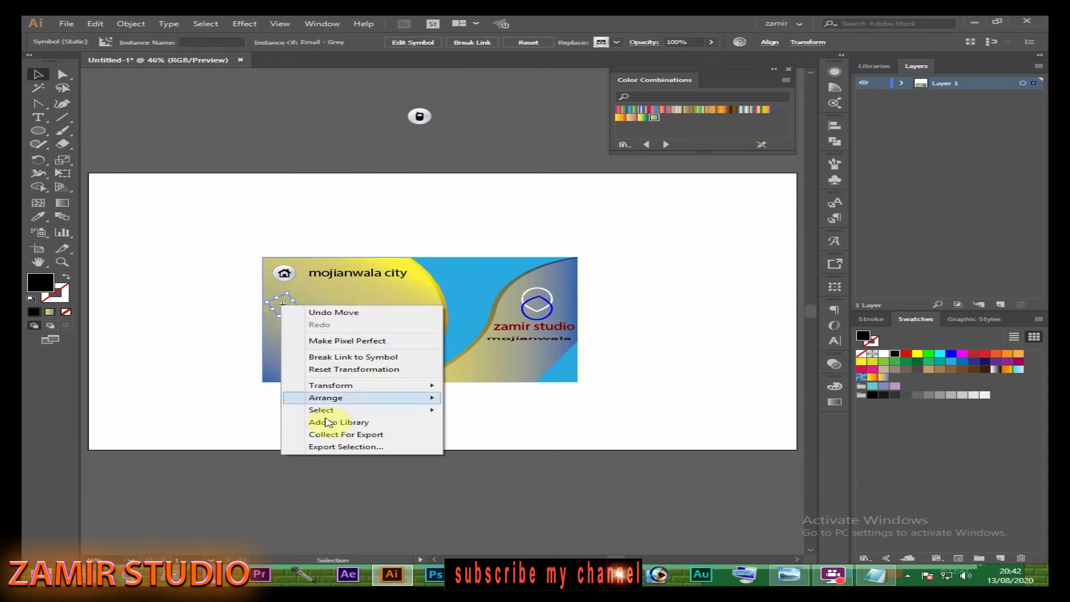
left_click(524, 398)
left_click_drag(311, 310, 303, 317)
left_click(693, 471)
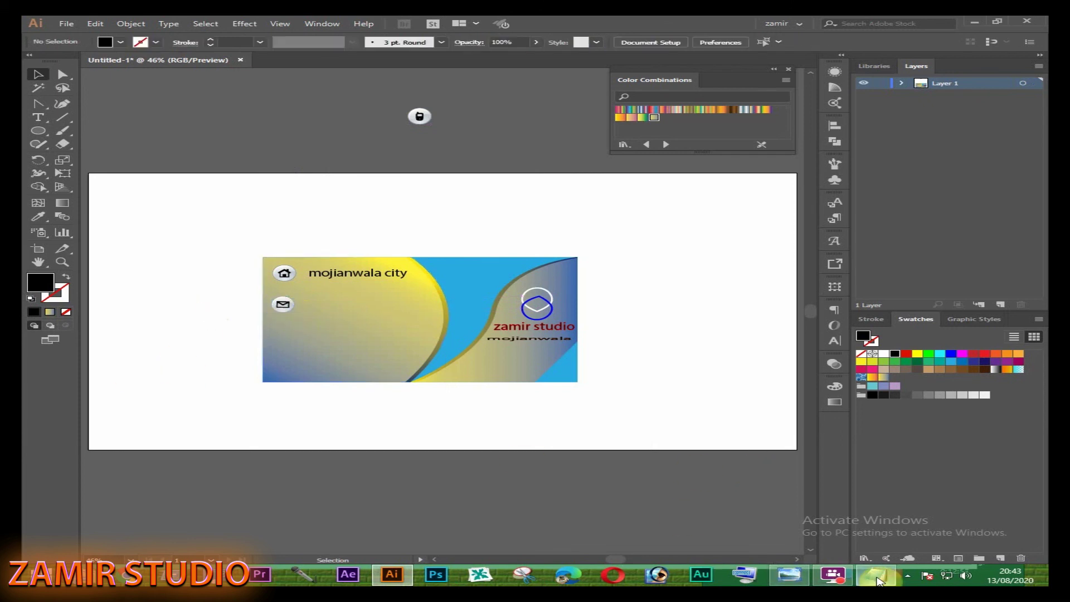
- Place the phone icon below the email row and bring it in front of the card
left_click(877, 575)
mouse_move(91, 188)
left_mouse_down()
mouse_move(235, 186)
mouse_move(92, 187)
left_mouse_up()
left_click(77, 178)
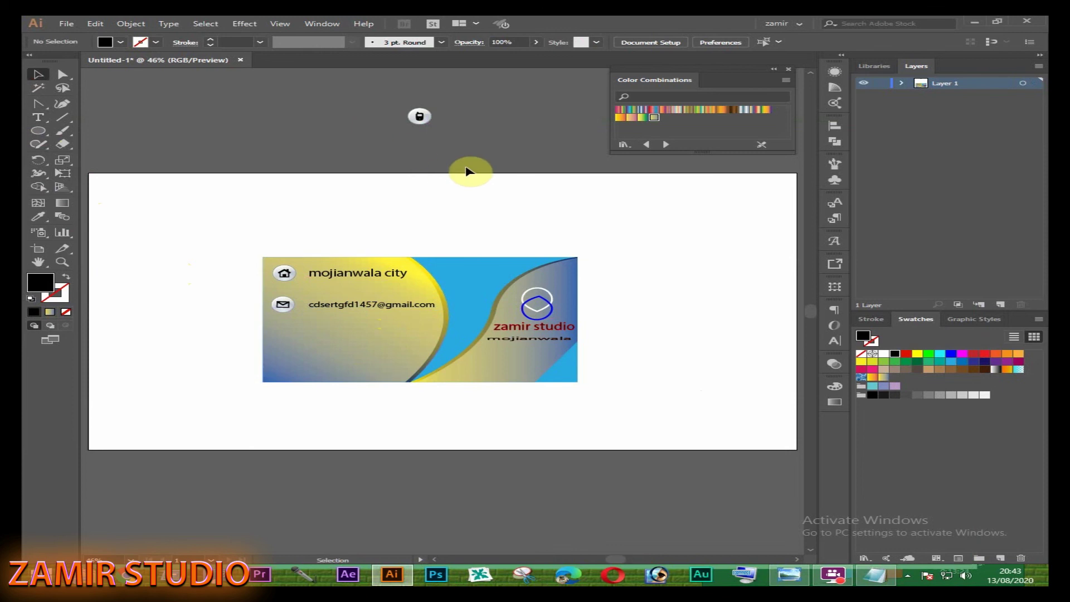
mouse_move(427, 116)
left_mouse_down()
mouse_move(283, 359)
mouse_move(283, 340)
left_mouse_up()
right_click(283, 340)
mouse_move(329, 433)
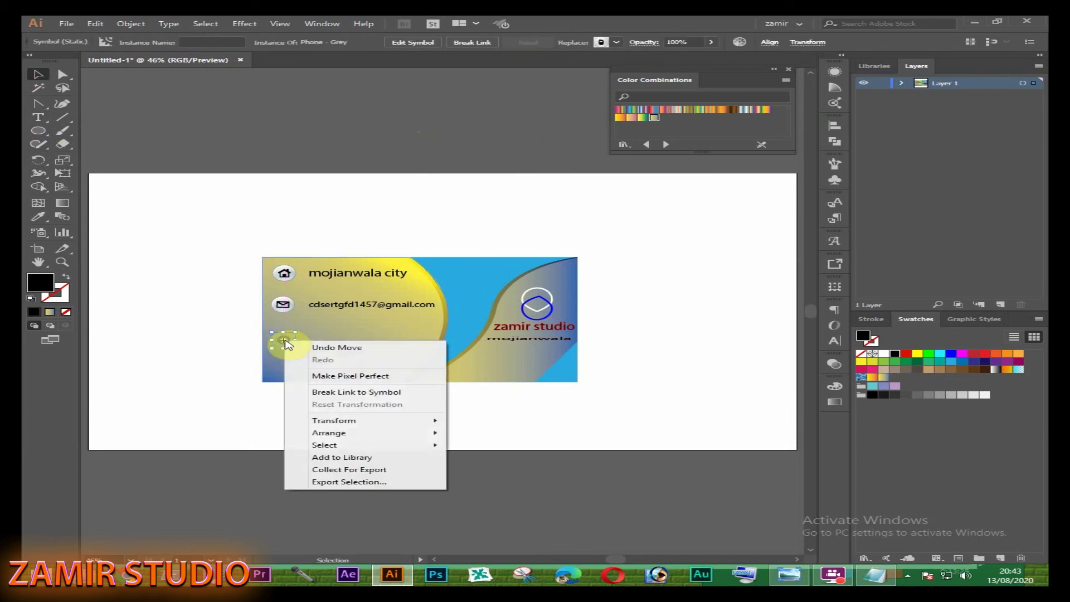
left_click(502, 444)
left_click(645, 435)
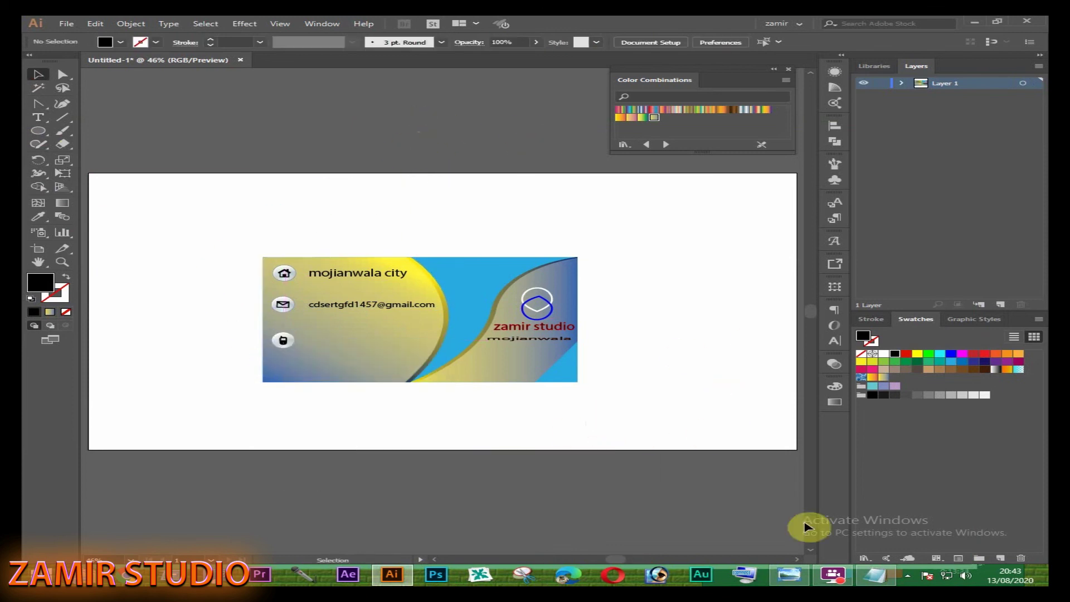
left_click(876, 574)
- Paste the phone number from the notes as text beside the phone icon
left_click(89, 200)
left_click_drag(89, 199, 182, 198)
right_click(151, 201)
left_click(195, 237)
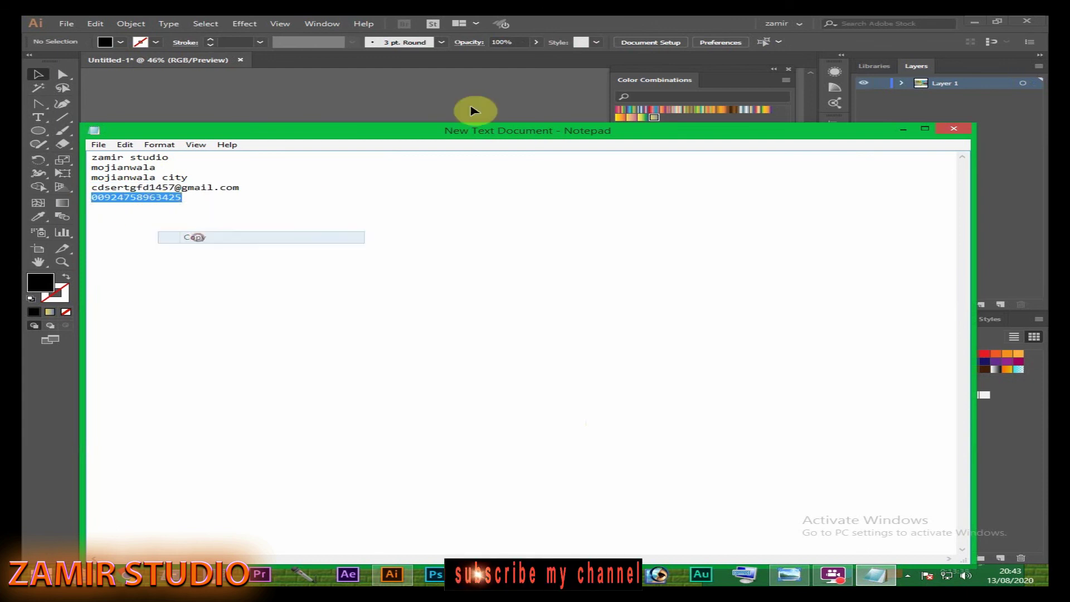
left_click(476, 110)
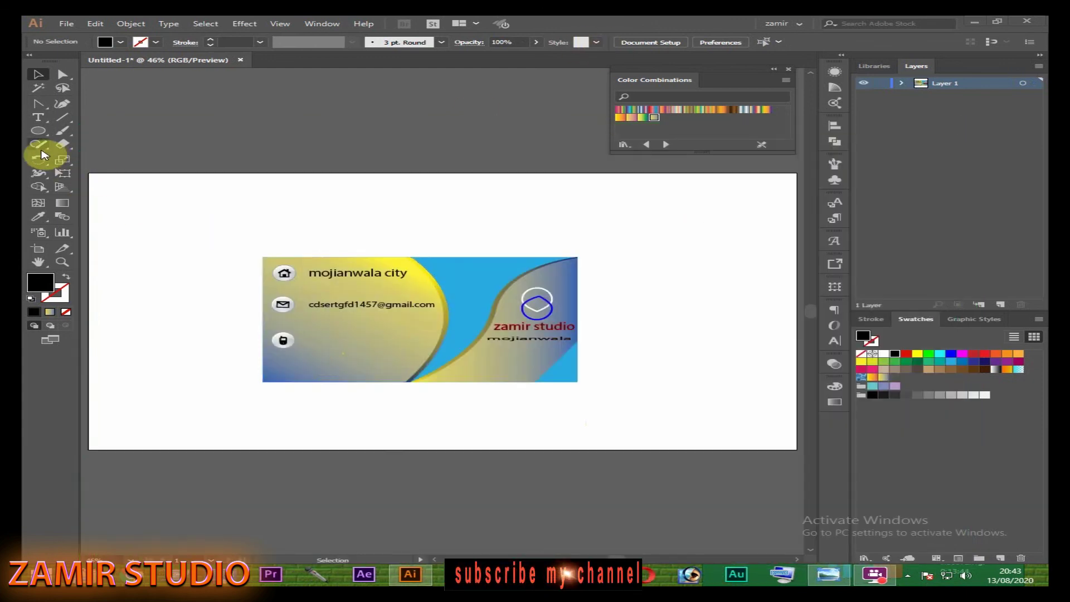
left_click(38, 117)
key("ctrl+v")
- Scale up the phone number text to match the other contact lines
left_click(38, 74)
left_click(358, 342)
left_click_drag(358, 341, 393, 347)
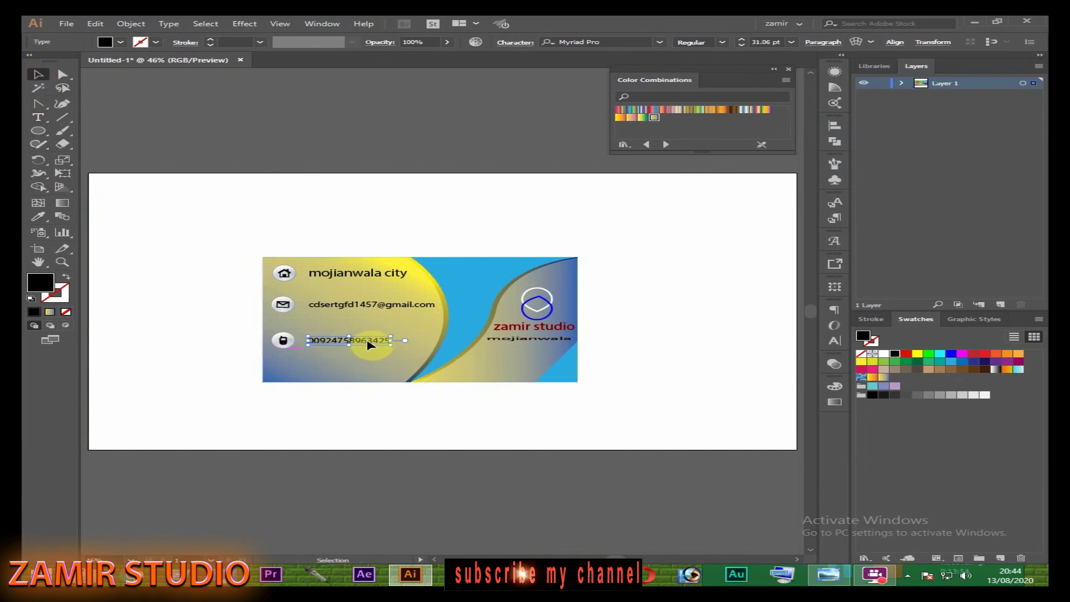
left_click(167, 340)
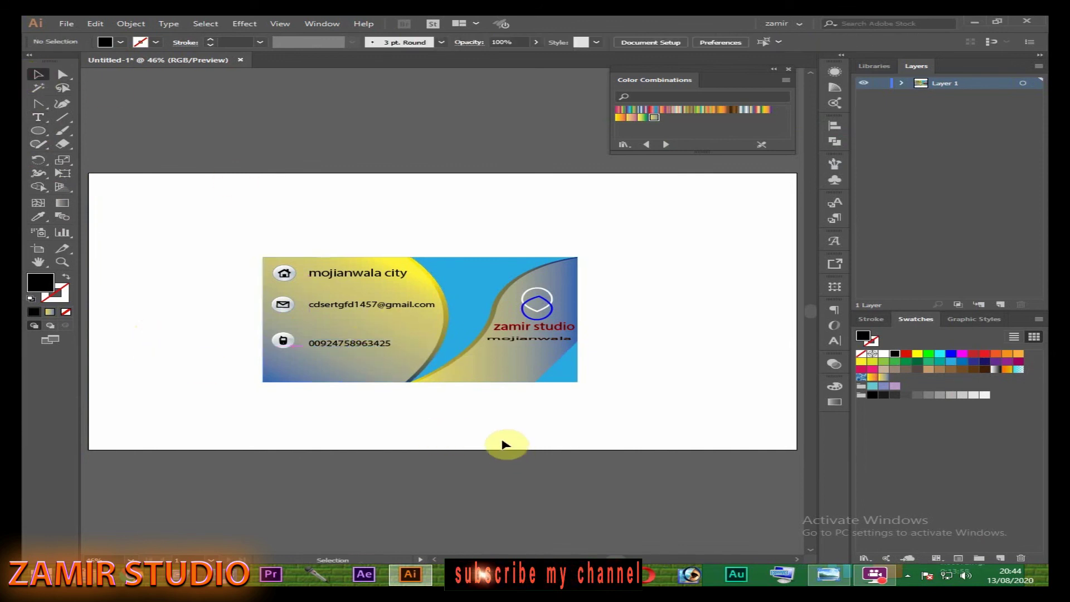